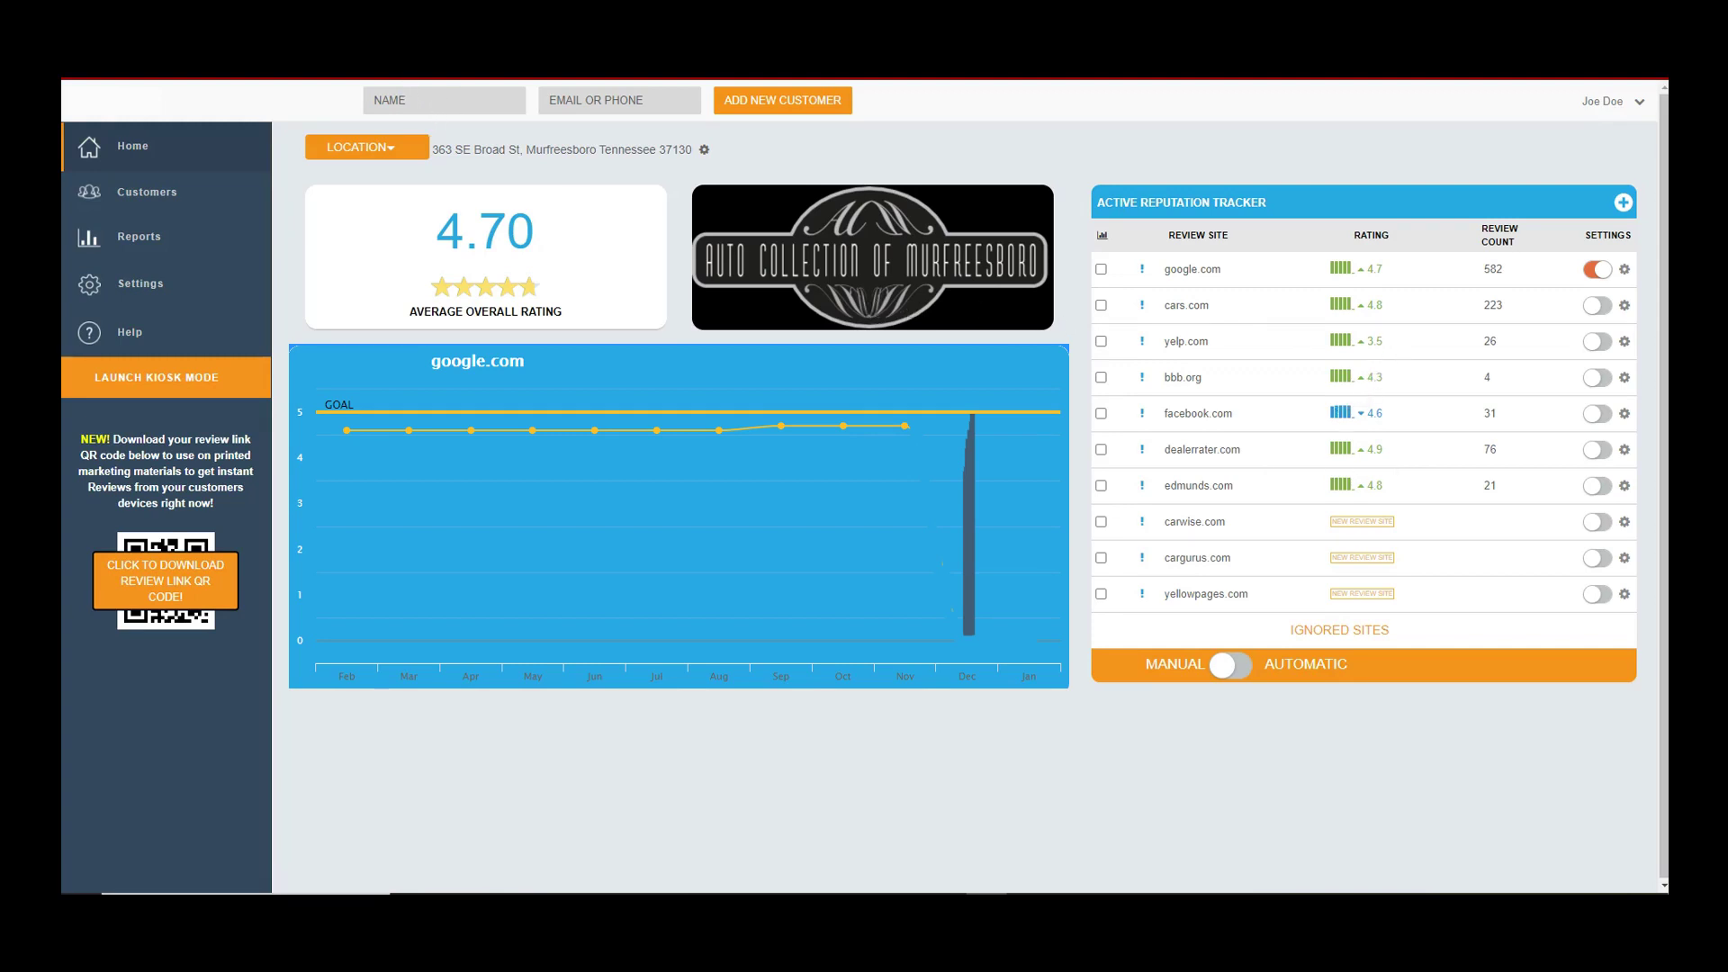
# Step: Switch to the Zapier website and search its app directory for "paypal"
pyautogui.click(383, 41)
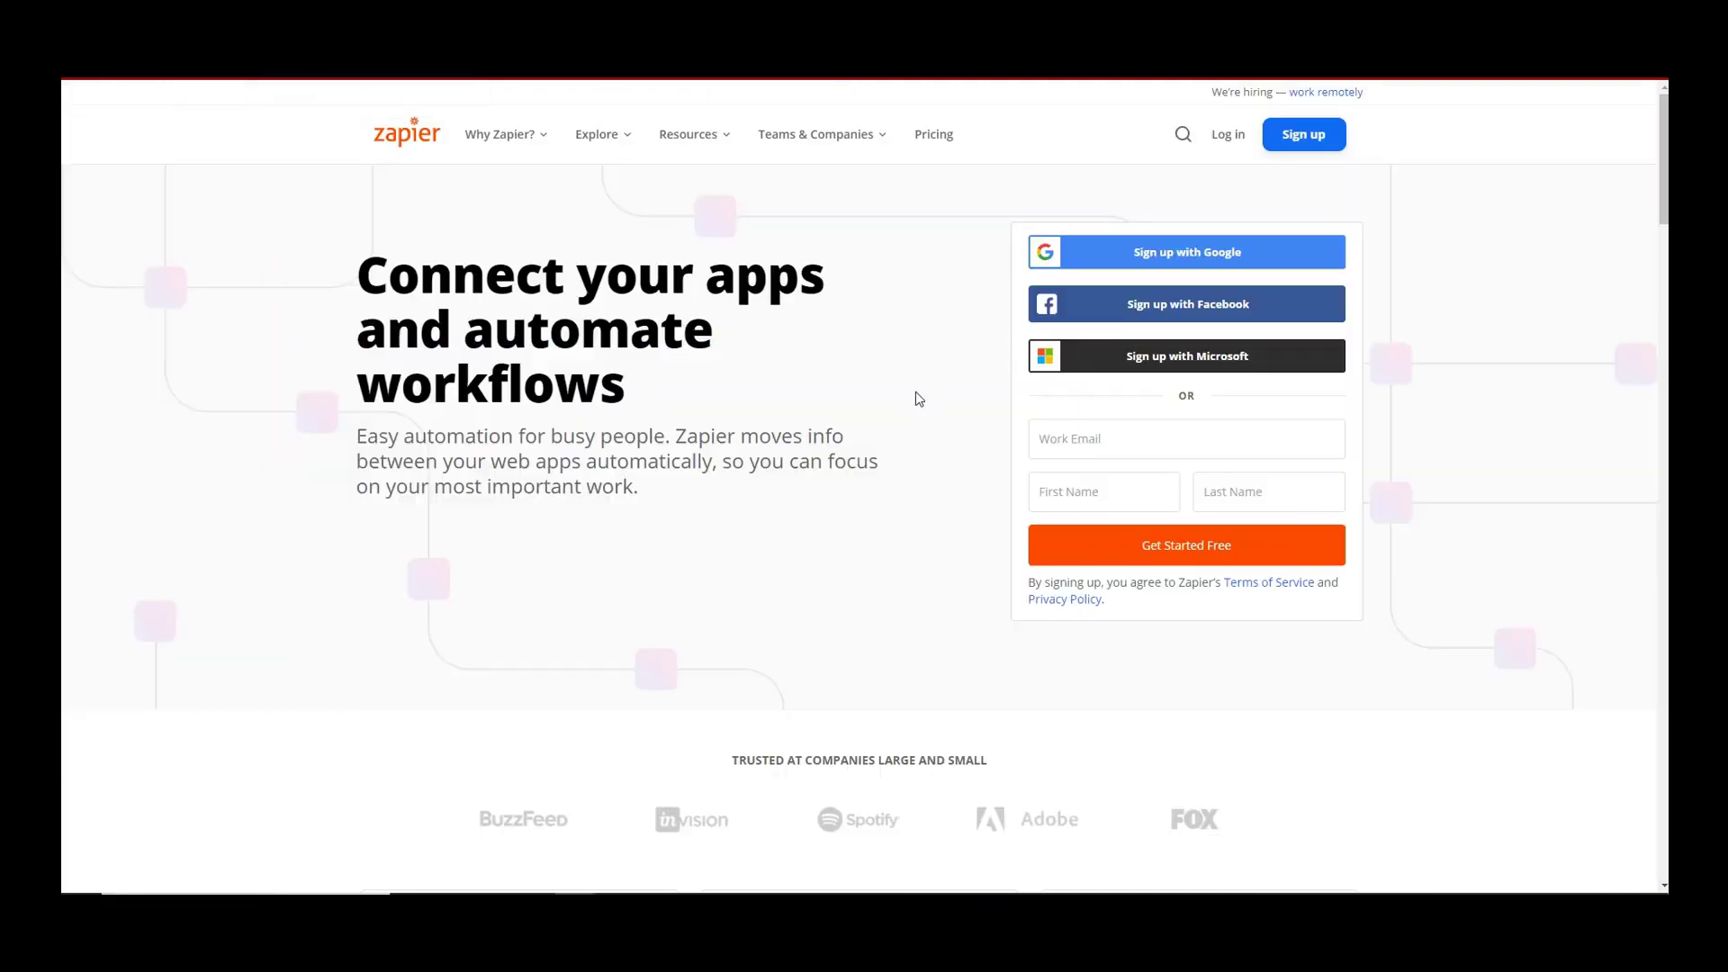
pyautogui.scroll(-1, 941, 423)
pyautogui.scroll(-12, 945, 429)
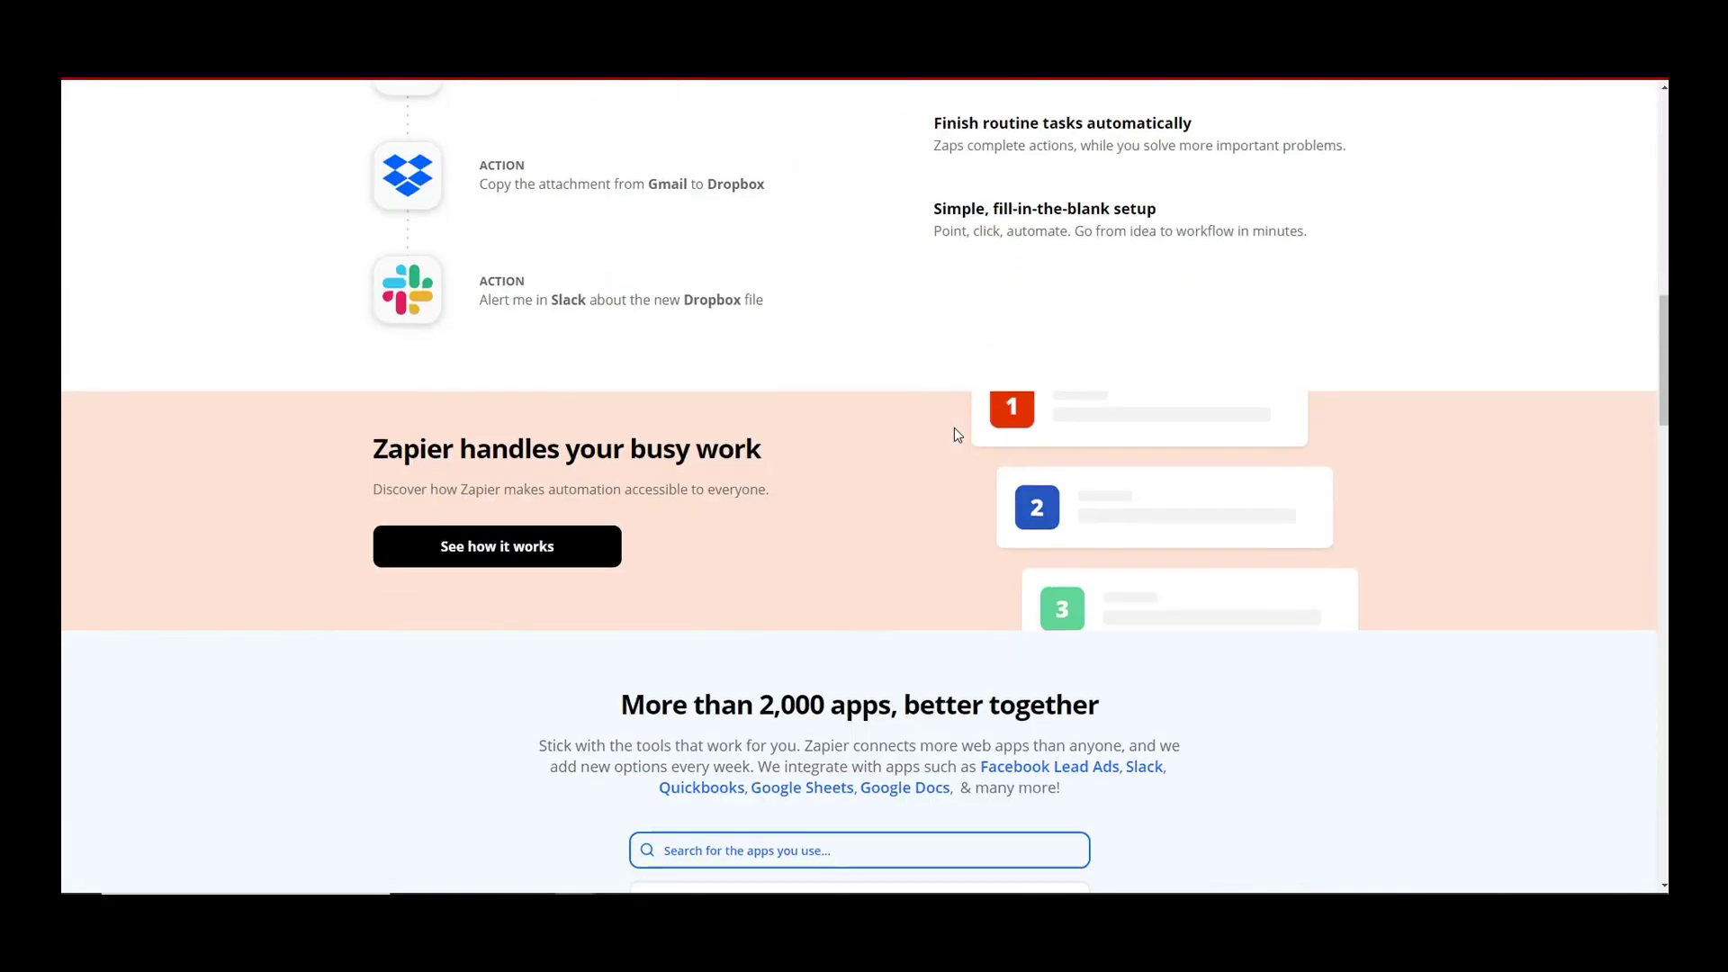
pyautogui.scroll(-2, 981, 455)
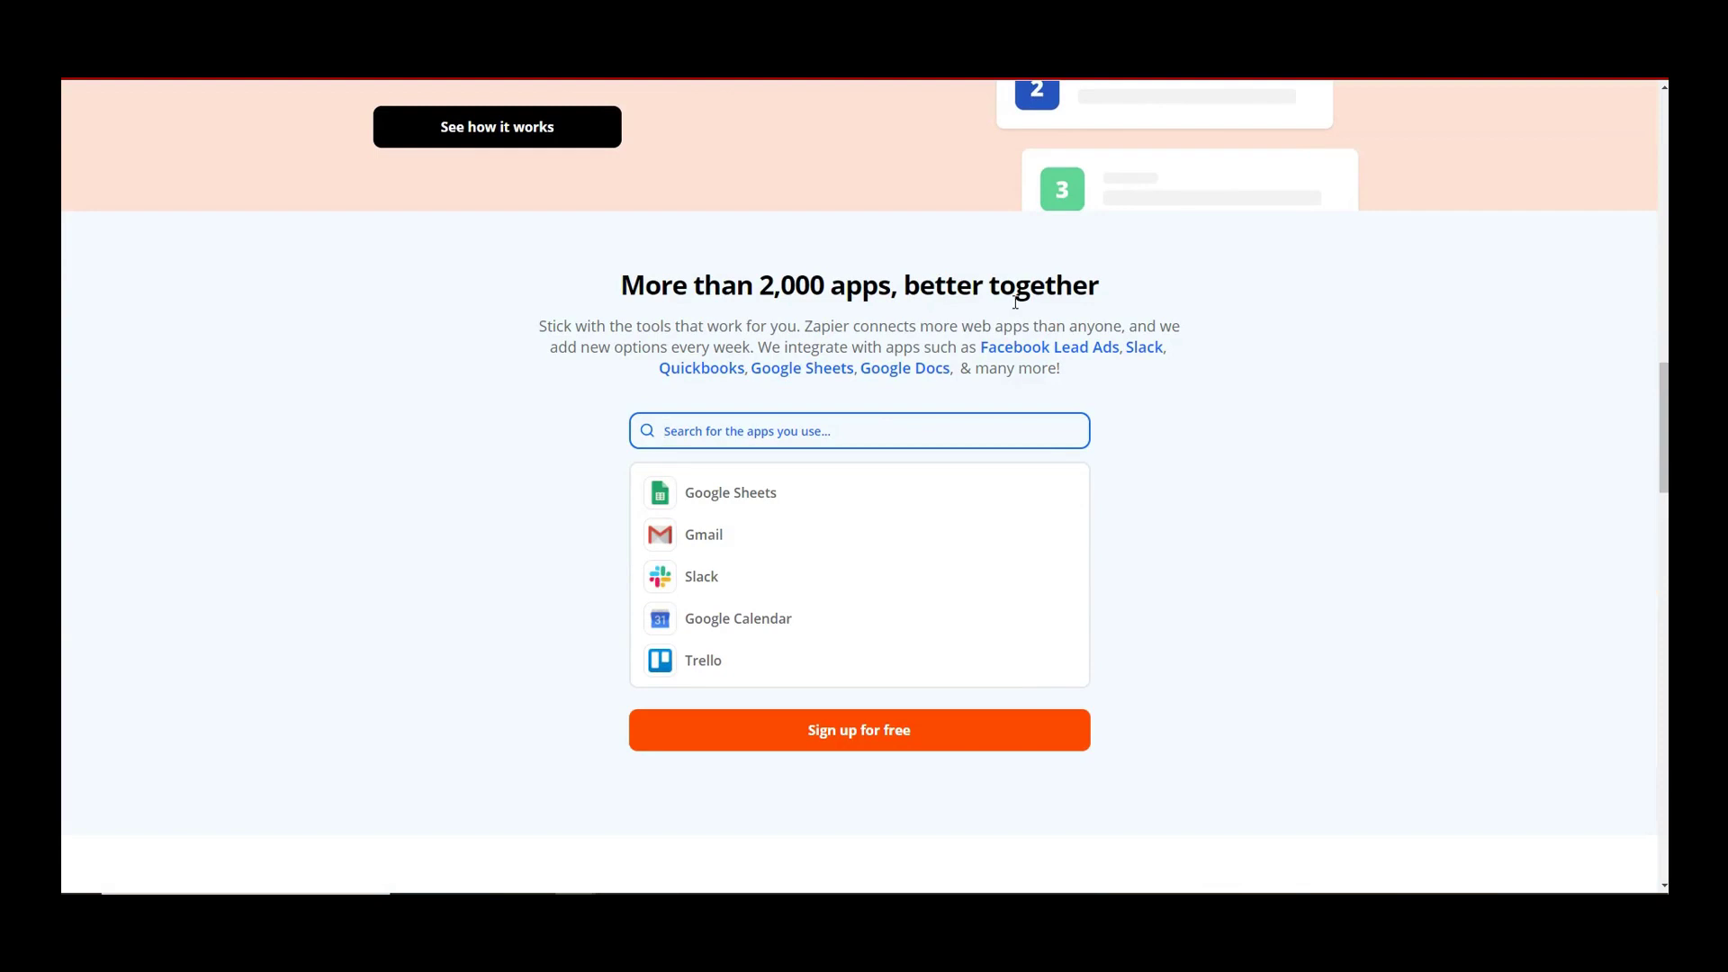
pyautogui.scroll(2, 636, 320)
pyautogui.scroll(-3, 540, 306)
pyautogui.scroll(-1, 835, 405)
pyautogui.scroll(2, 916, 422)
pyautogui.scroll(-1, 1114, 471)
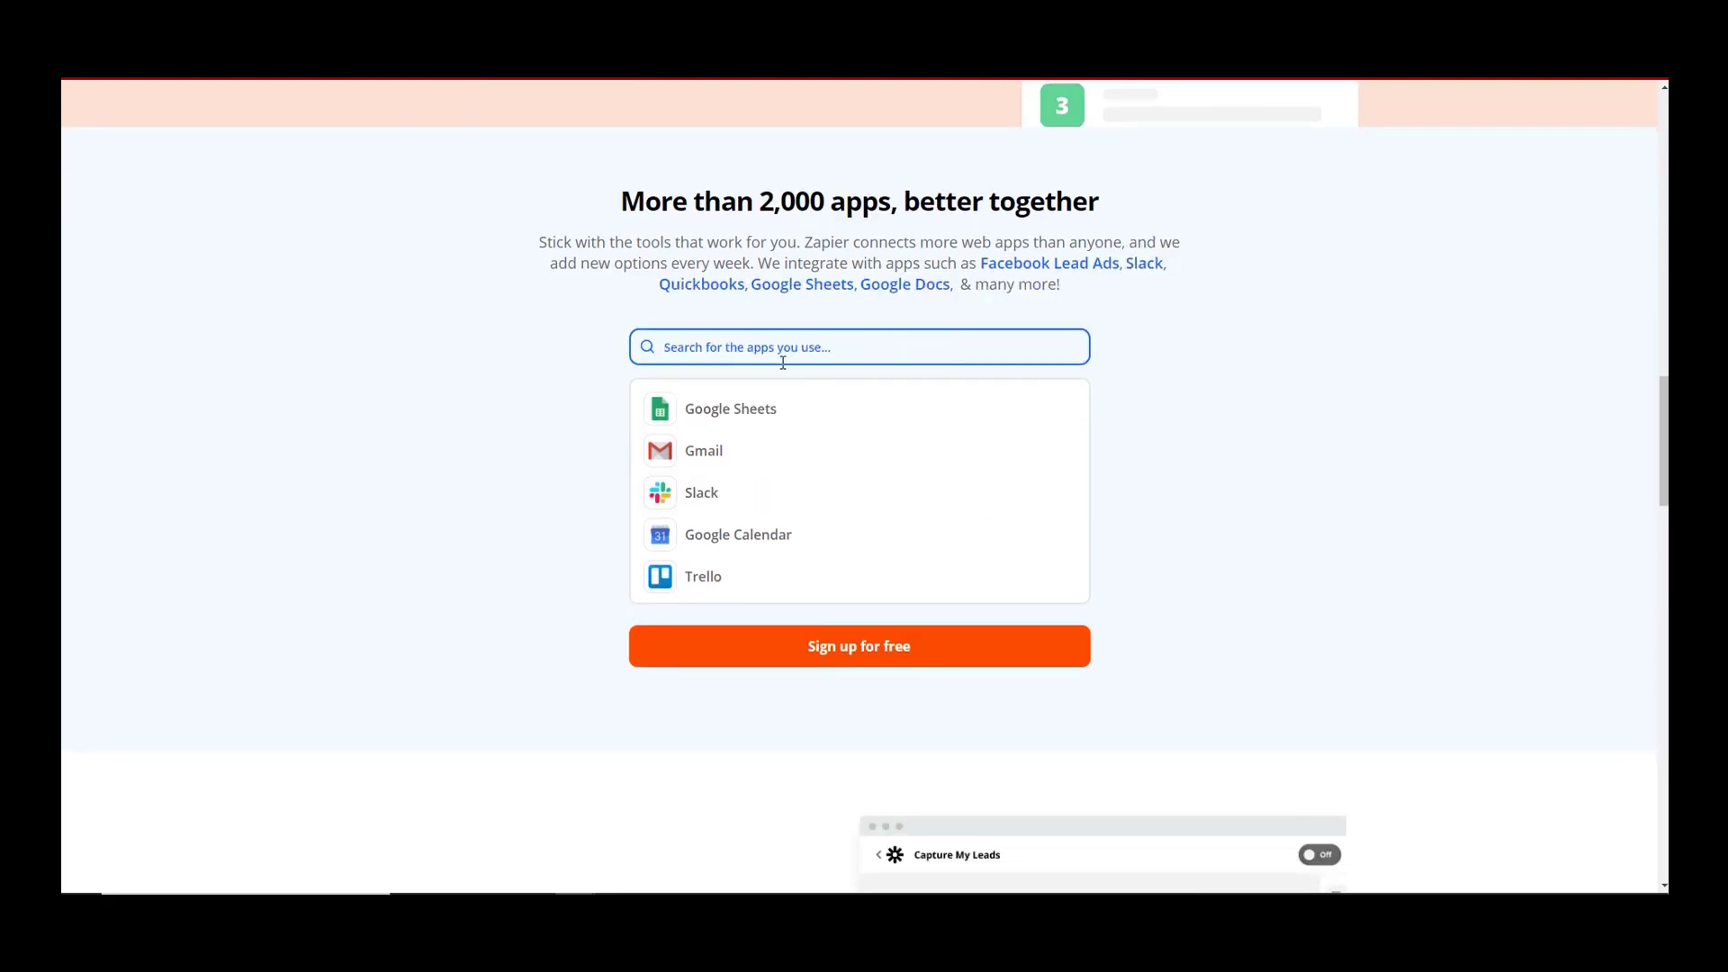
pyautogui.write('paypal')
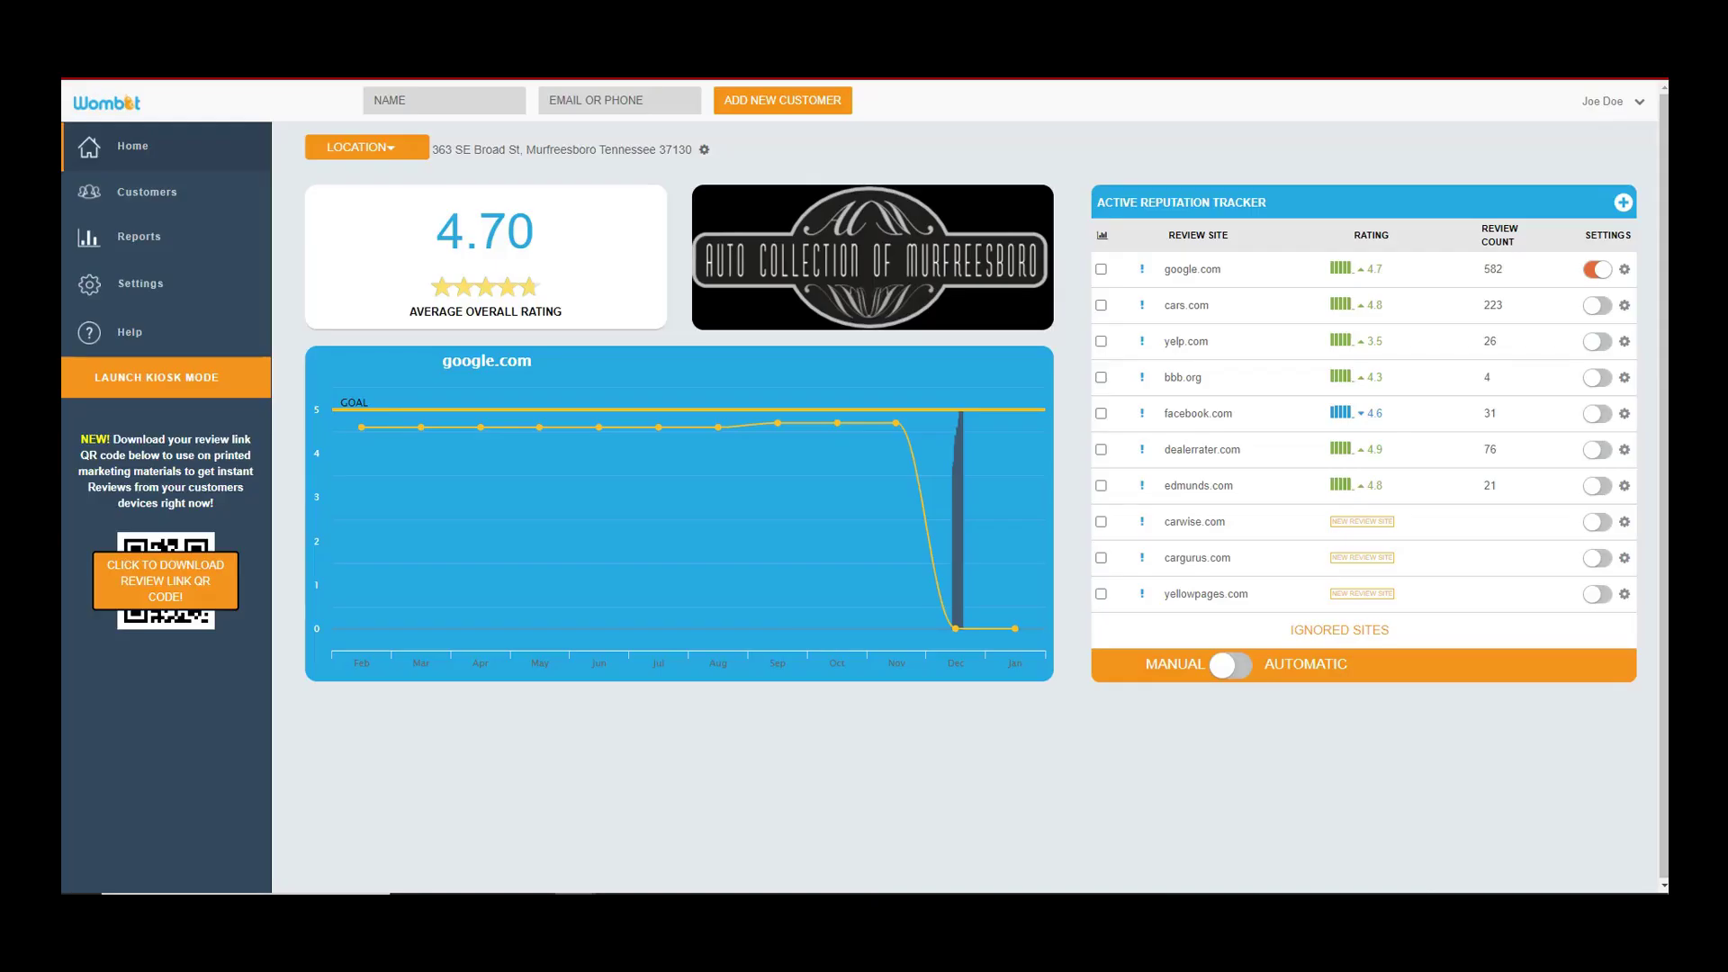
# Step: Switch to Wombot, open the Zapier integration settings, and dismiss the voice assistant pop-up
pyautogui.click(175, 298)
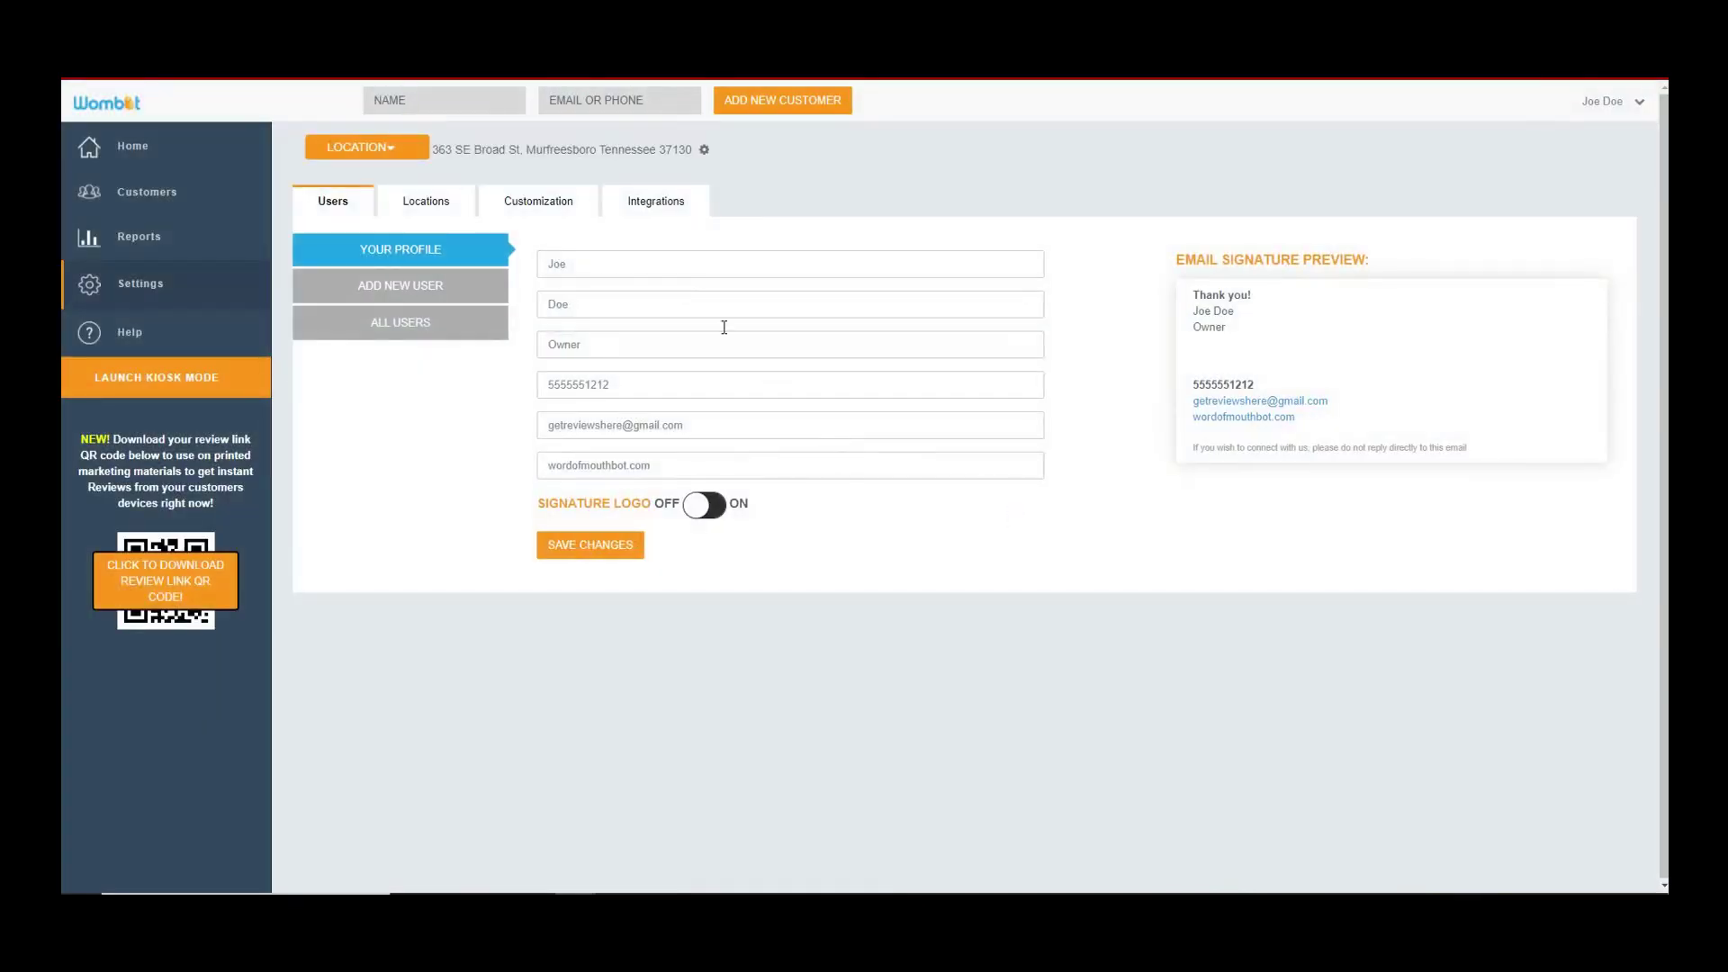
pyautogui.click(637, 210)
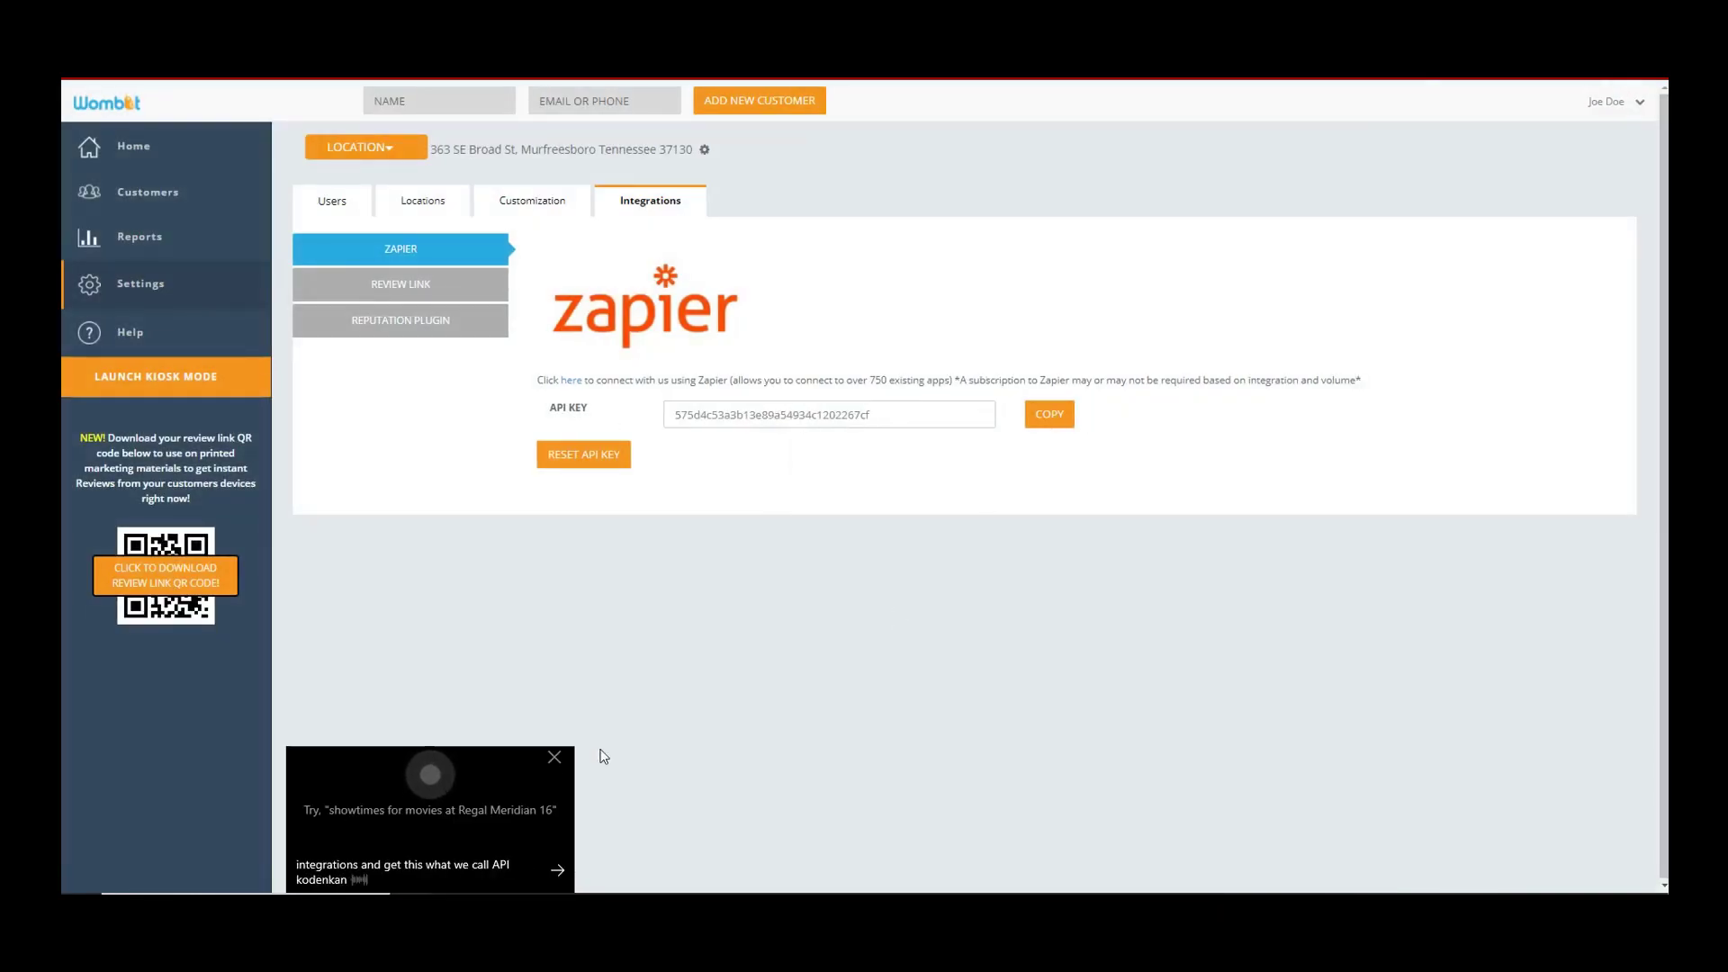
pyautogui.click(554, 769)
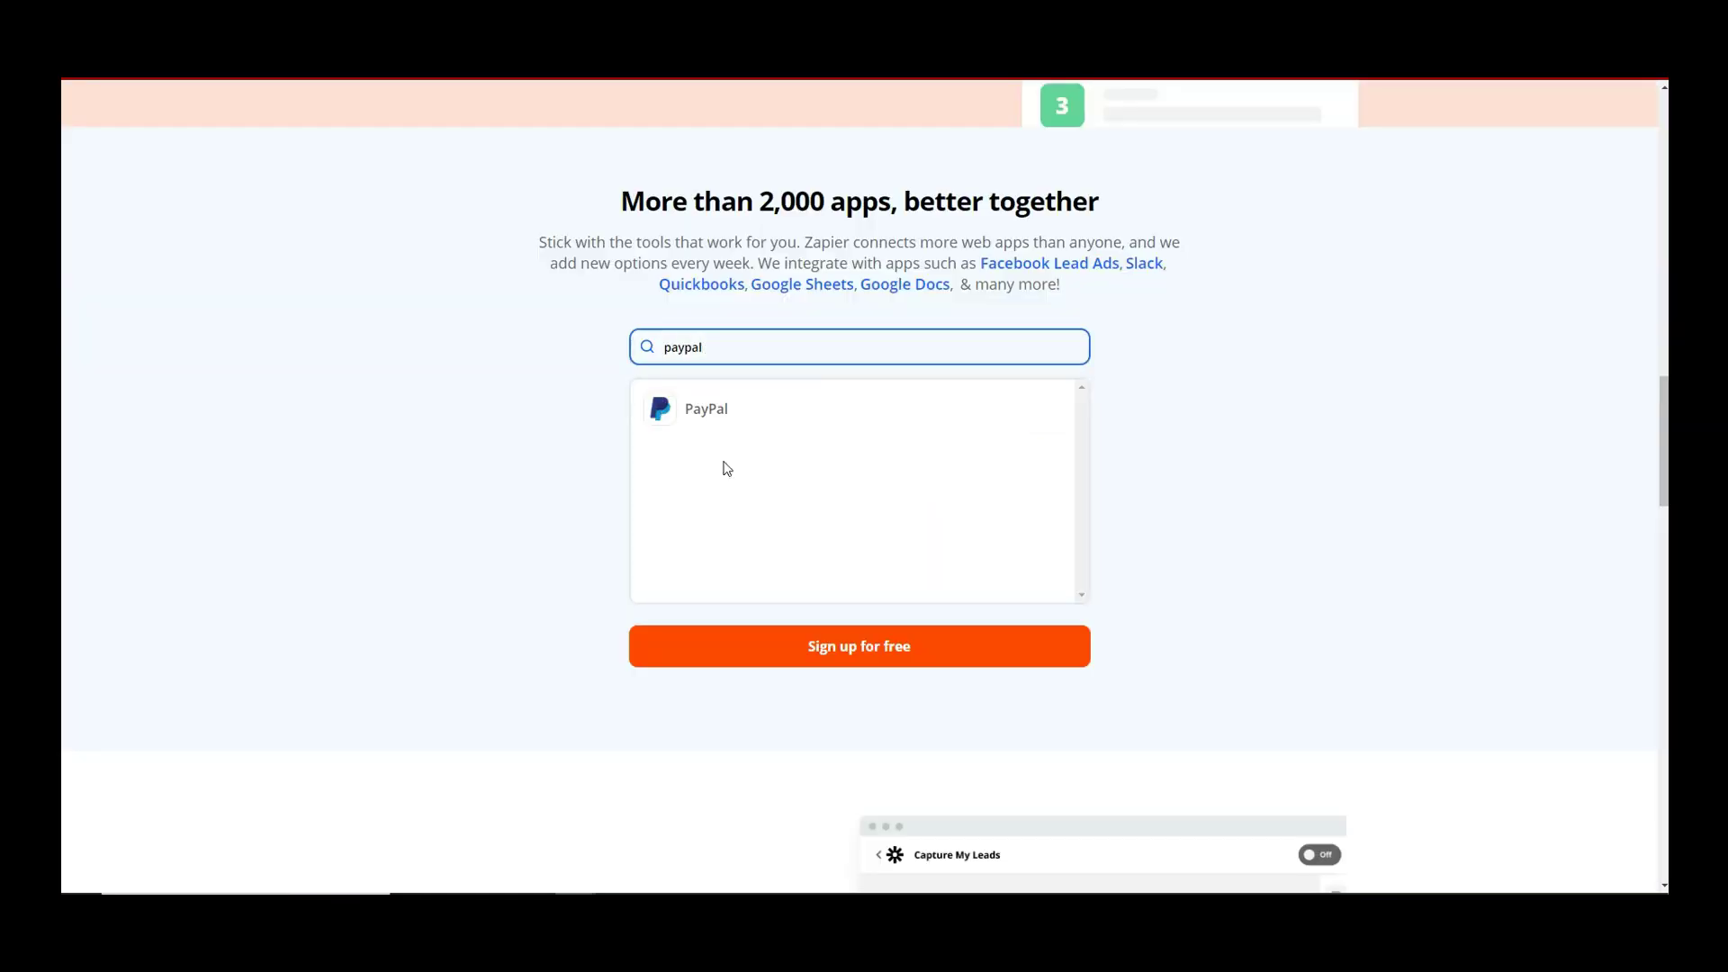
# Step: Switch back to the Zapier website and search its app directory for "quick"
pyautogui.moveTo(741, 355); pyautogui.dragTo(642, 353)
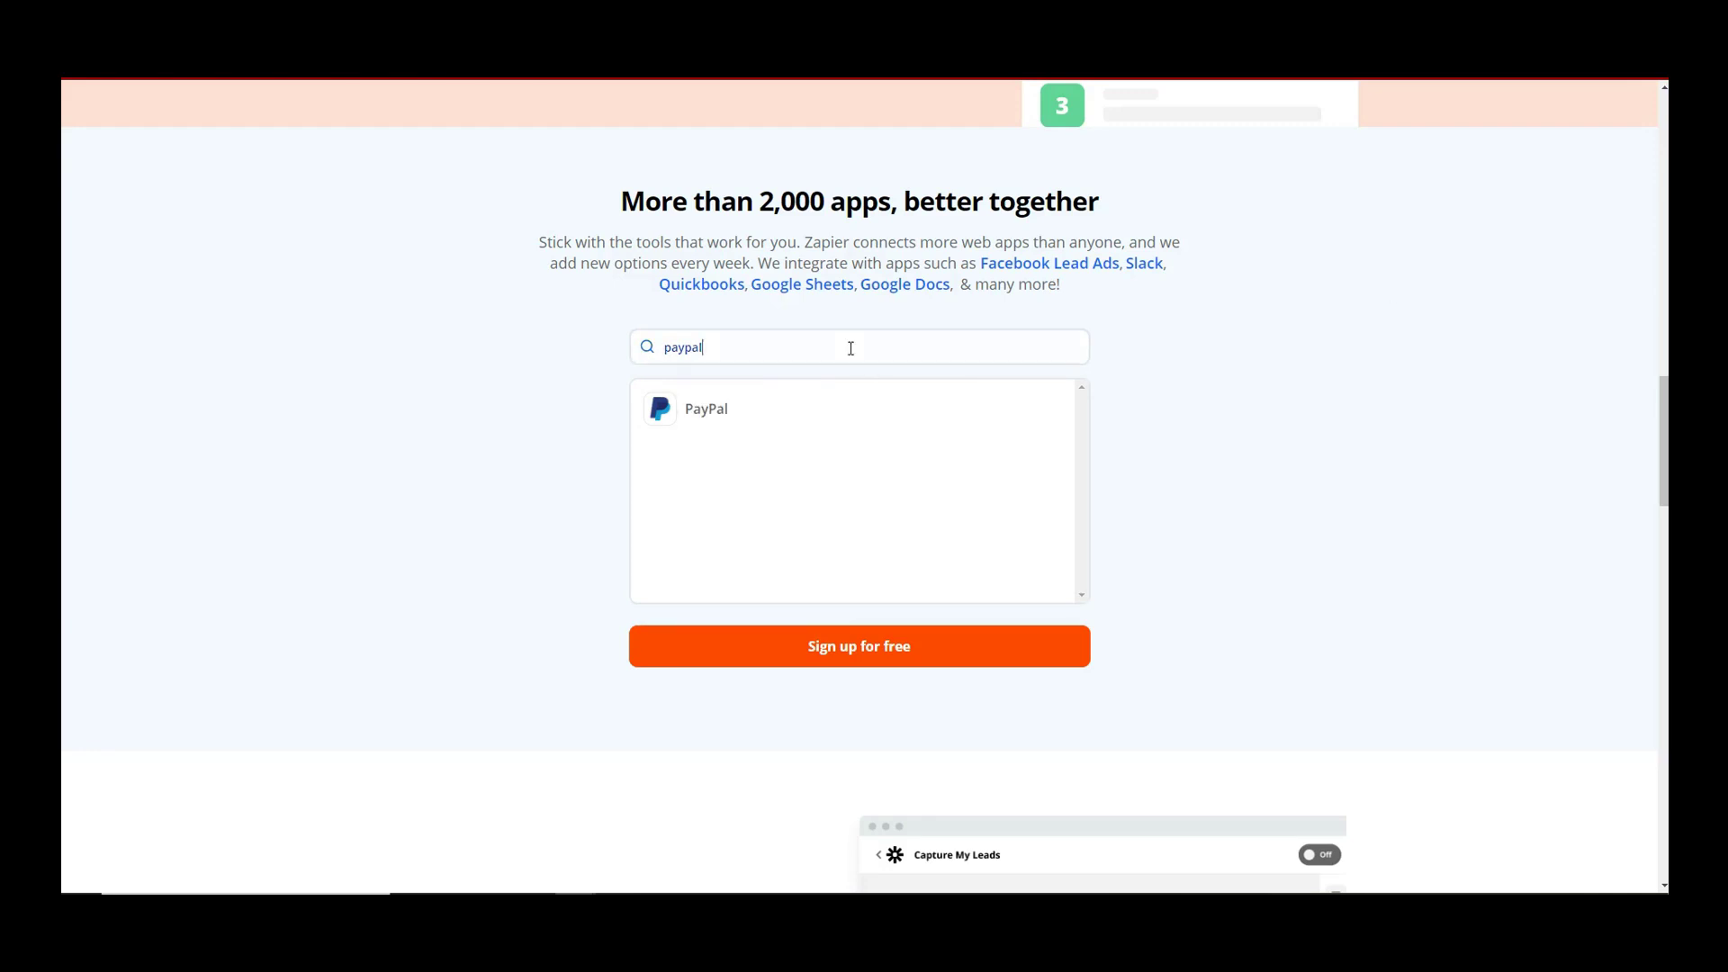
pyautogui.moveTo(853, 348); pyautogui.dragTo(670, 376)
pyautogui.write('quick')
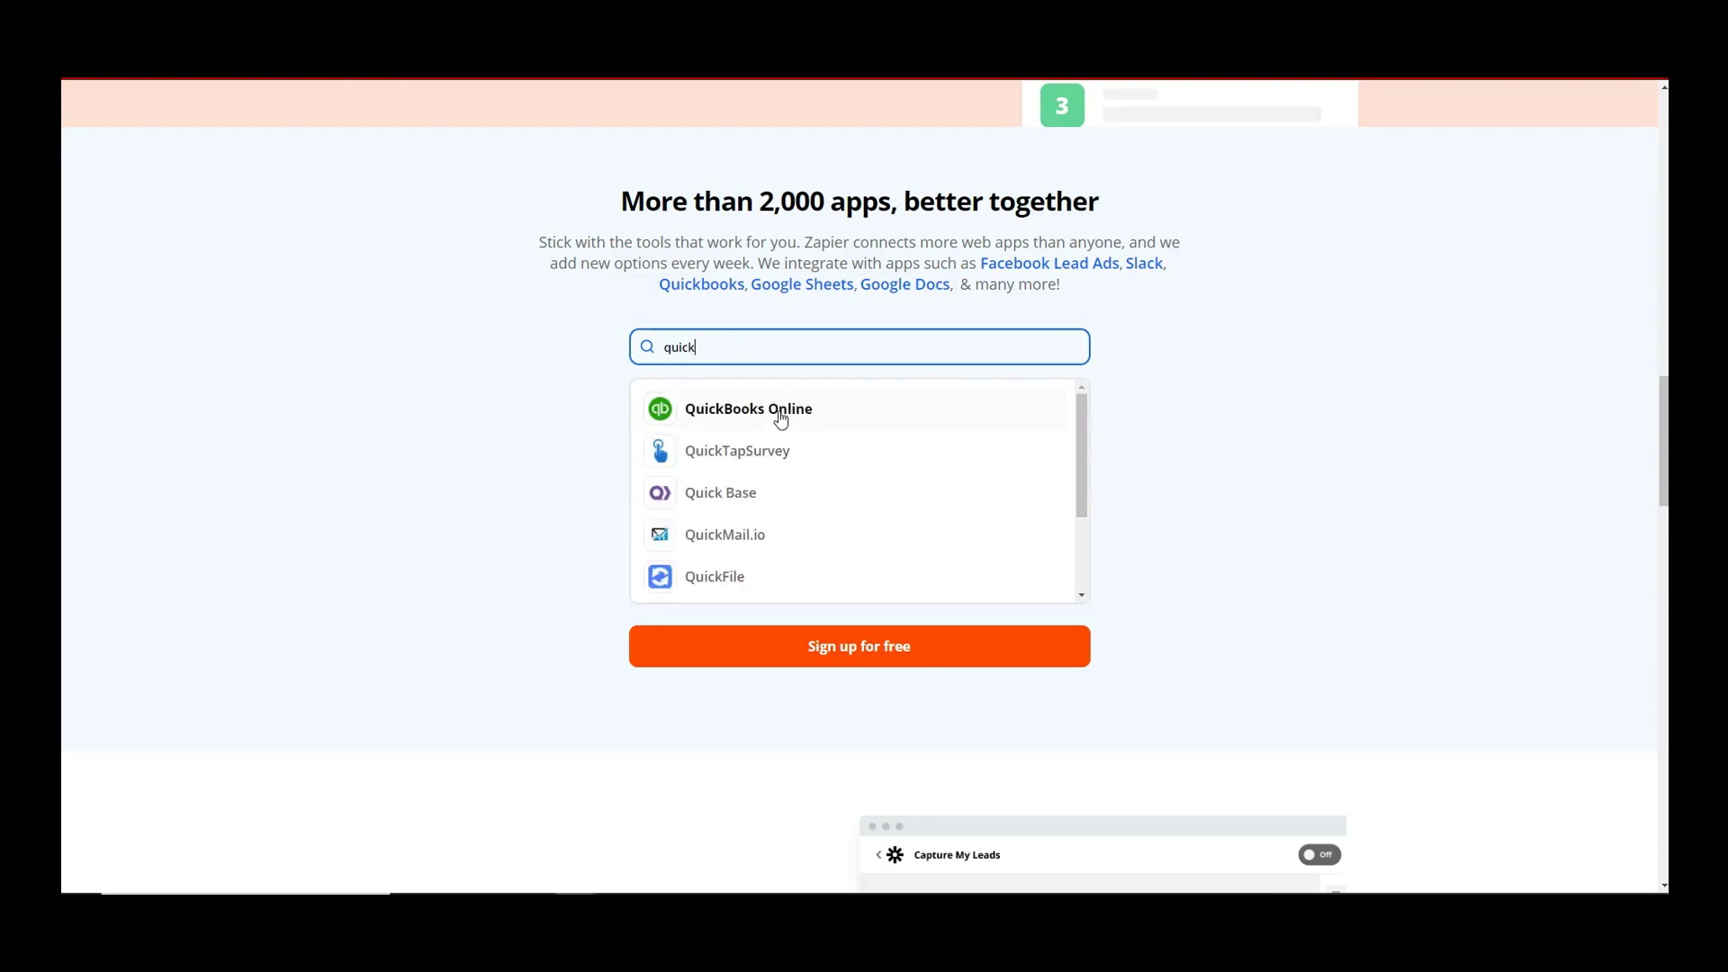
# Step: Replace the Zapier app search with "stripe"
pyautogui.moveTo(731, 353); pyautogui.dragTo(654, 371)
pyautogui.write('st')
pyautogui.press('BackSpace')
pyautogui.press('BackSpace')
pyautogui.write('stri')
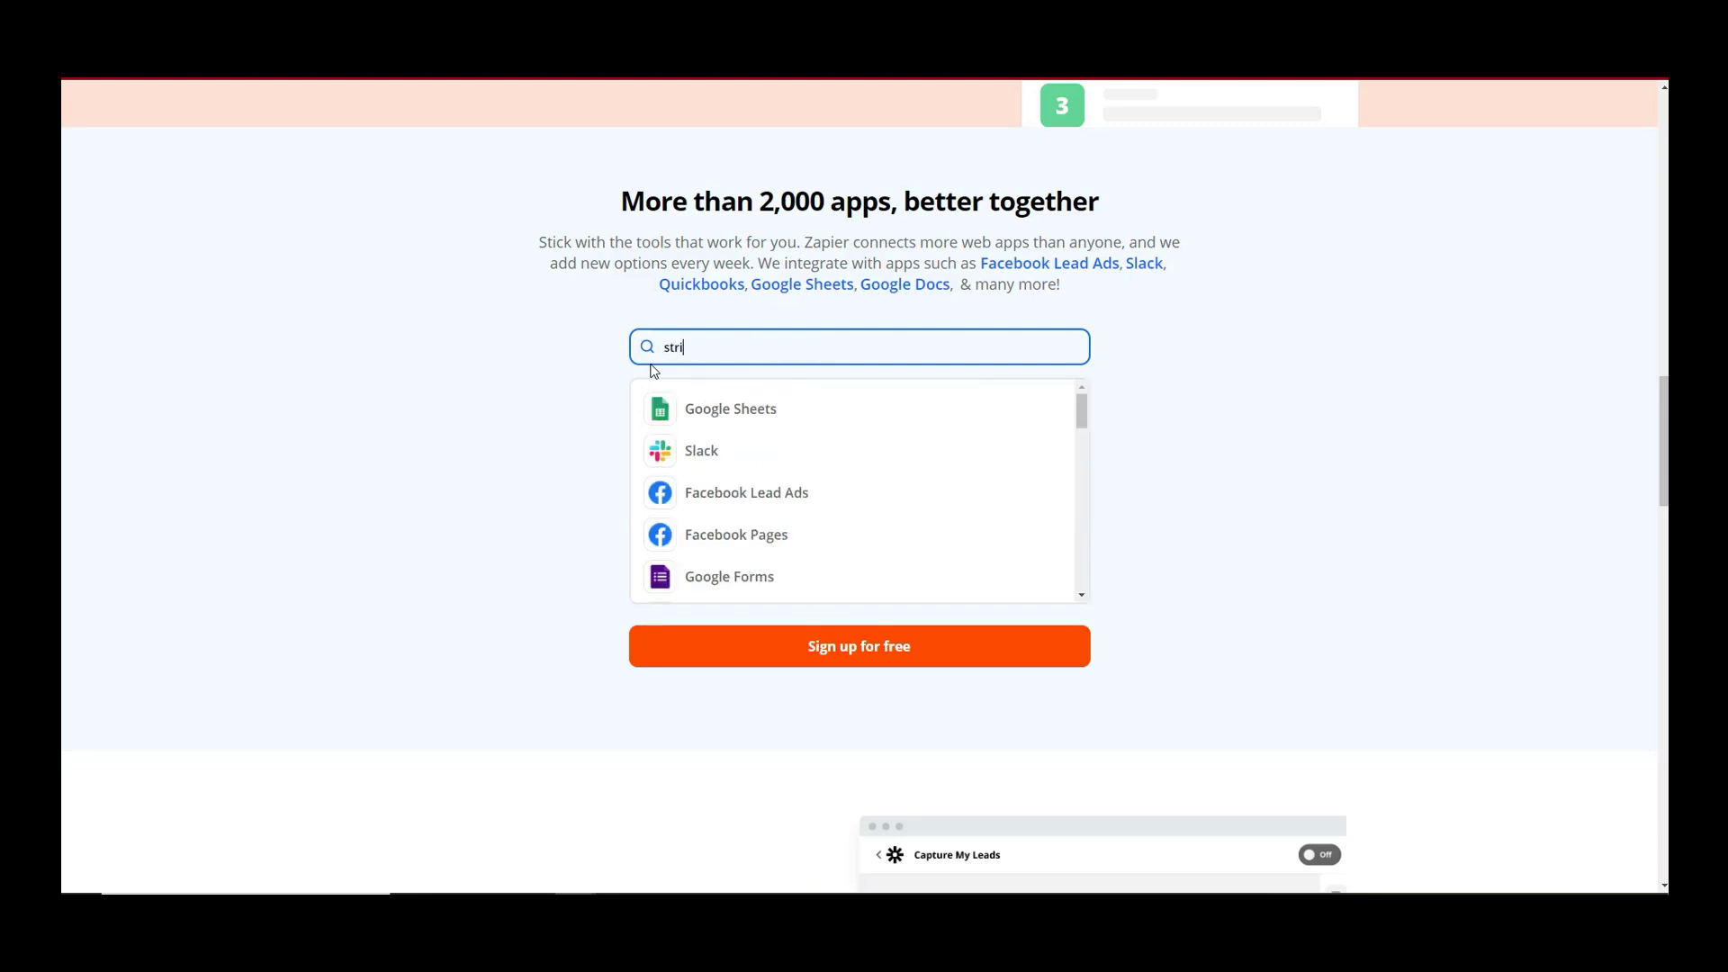
pyautogui.write('pe')
# Step: Clear the Zapier app search and look up "square" in the directory
pyautogui.moveTo(752, 347); pyautogui.dragTo(642, 380)
pyautogui.click(639, 376)
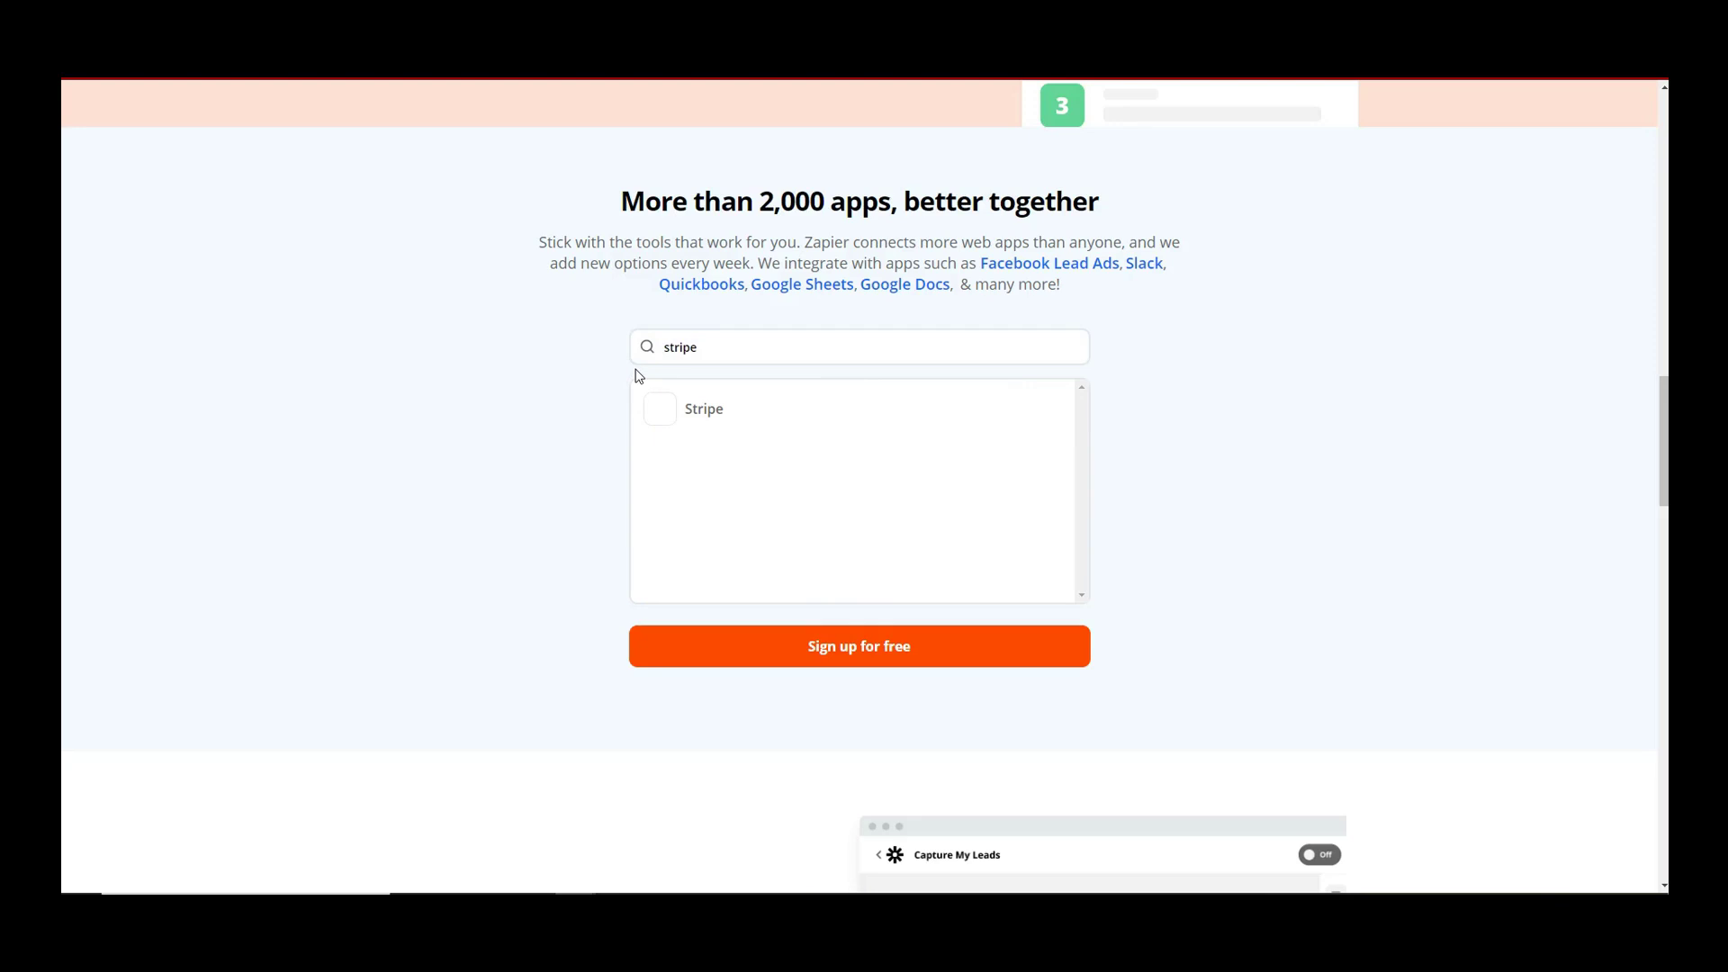
pyautogui.click(707, 340)
pyautogui.press('BackSpace')
pyautogui.press('BackSpace')
pyautogui.press('BackSpace')
pyautogui.press('BackSpace')
pyautogui.press('BackSpace')
pyautogui.press('BackSpace')
pyautogui.write('s')
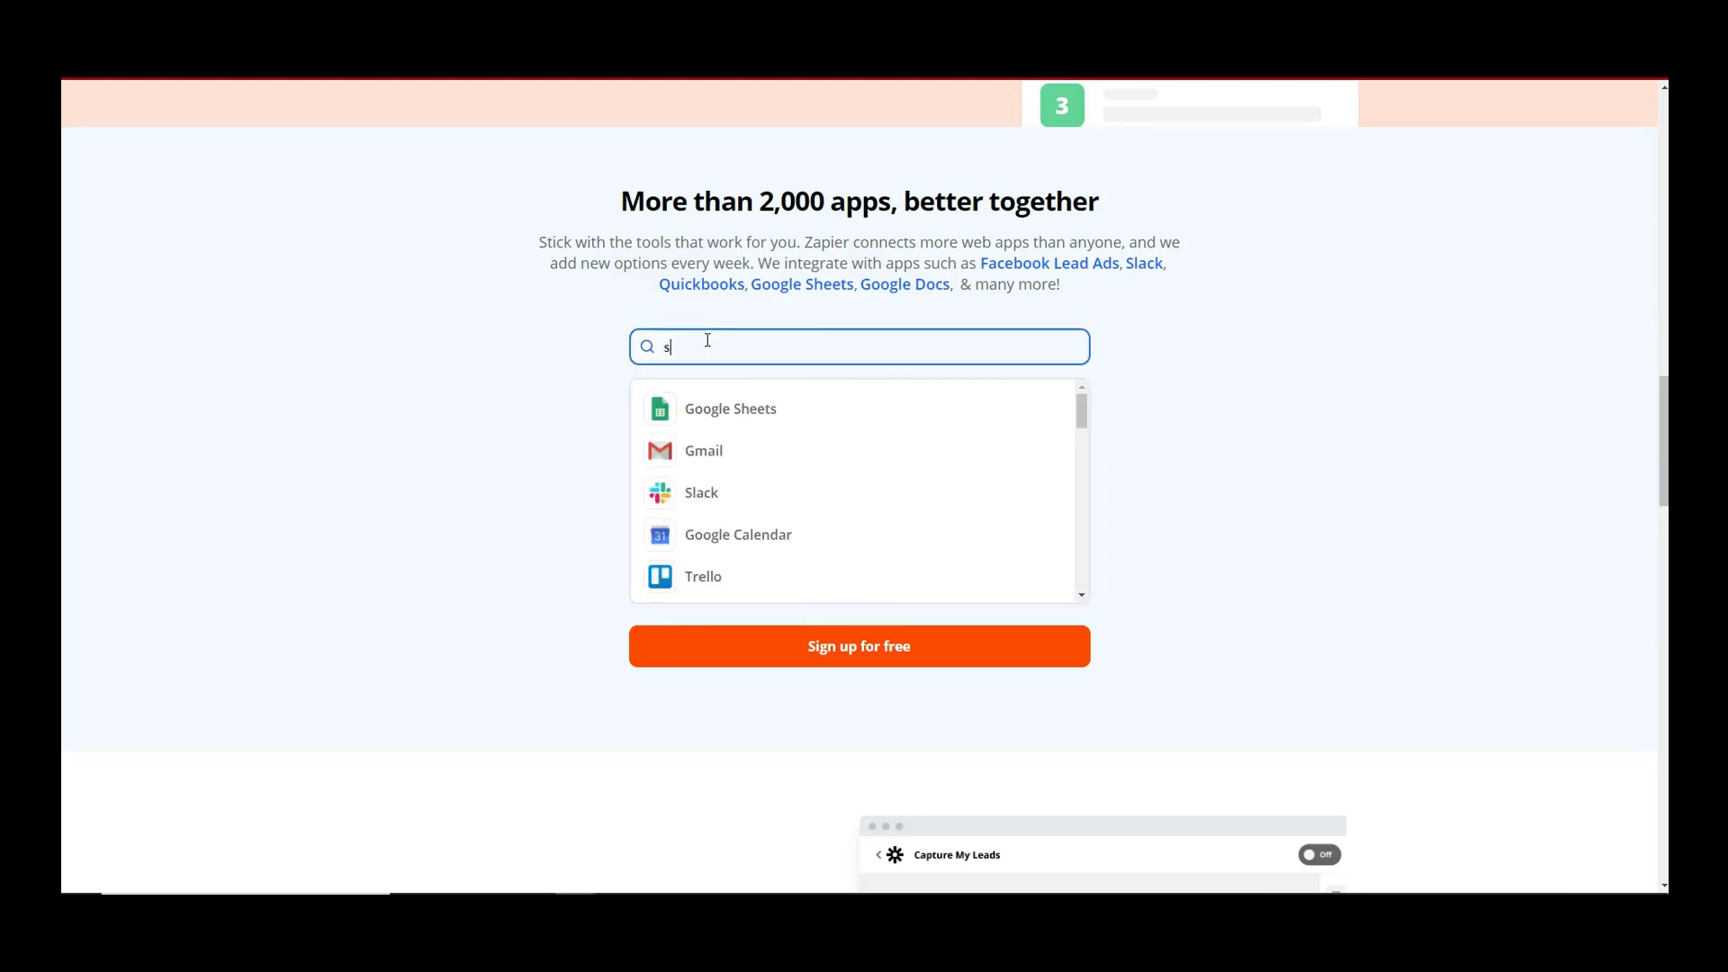
pyautogui.write('quare')
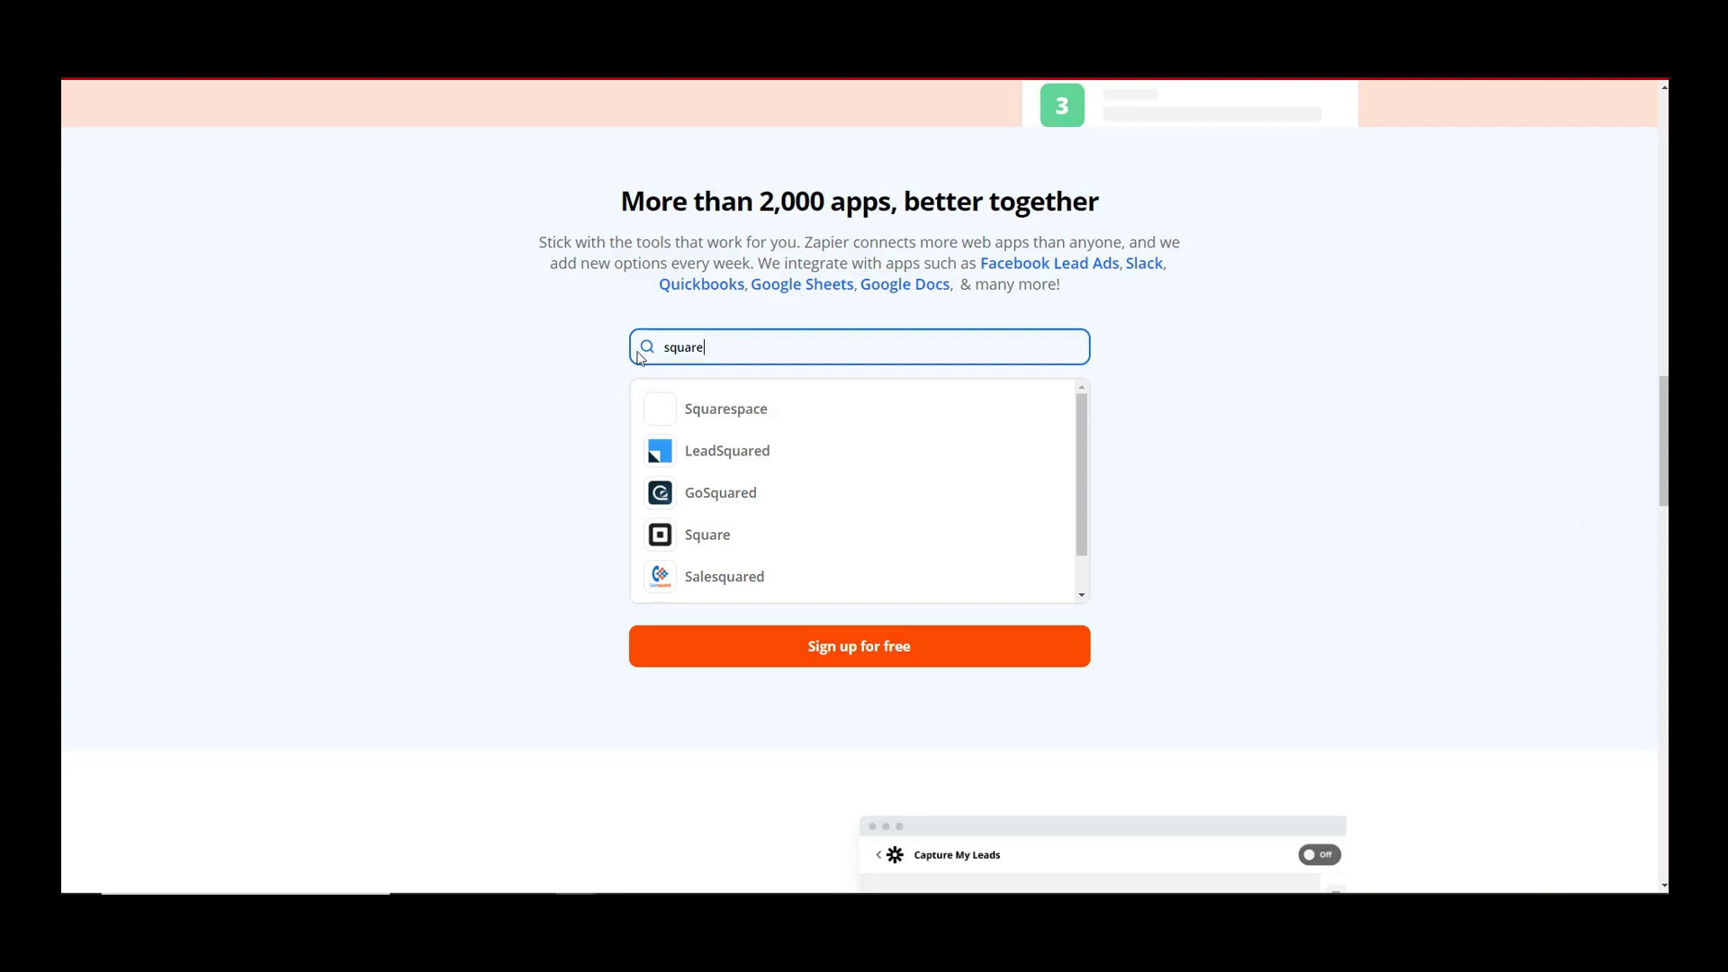
pyautogui.scroll(1, 724, 385)
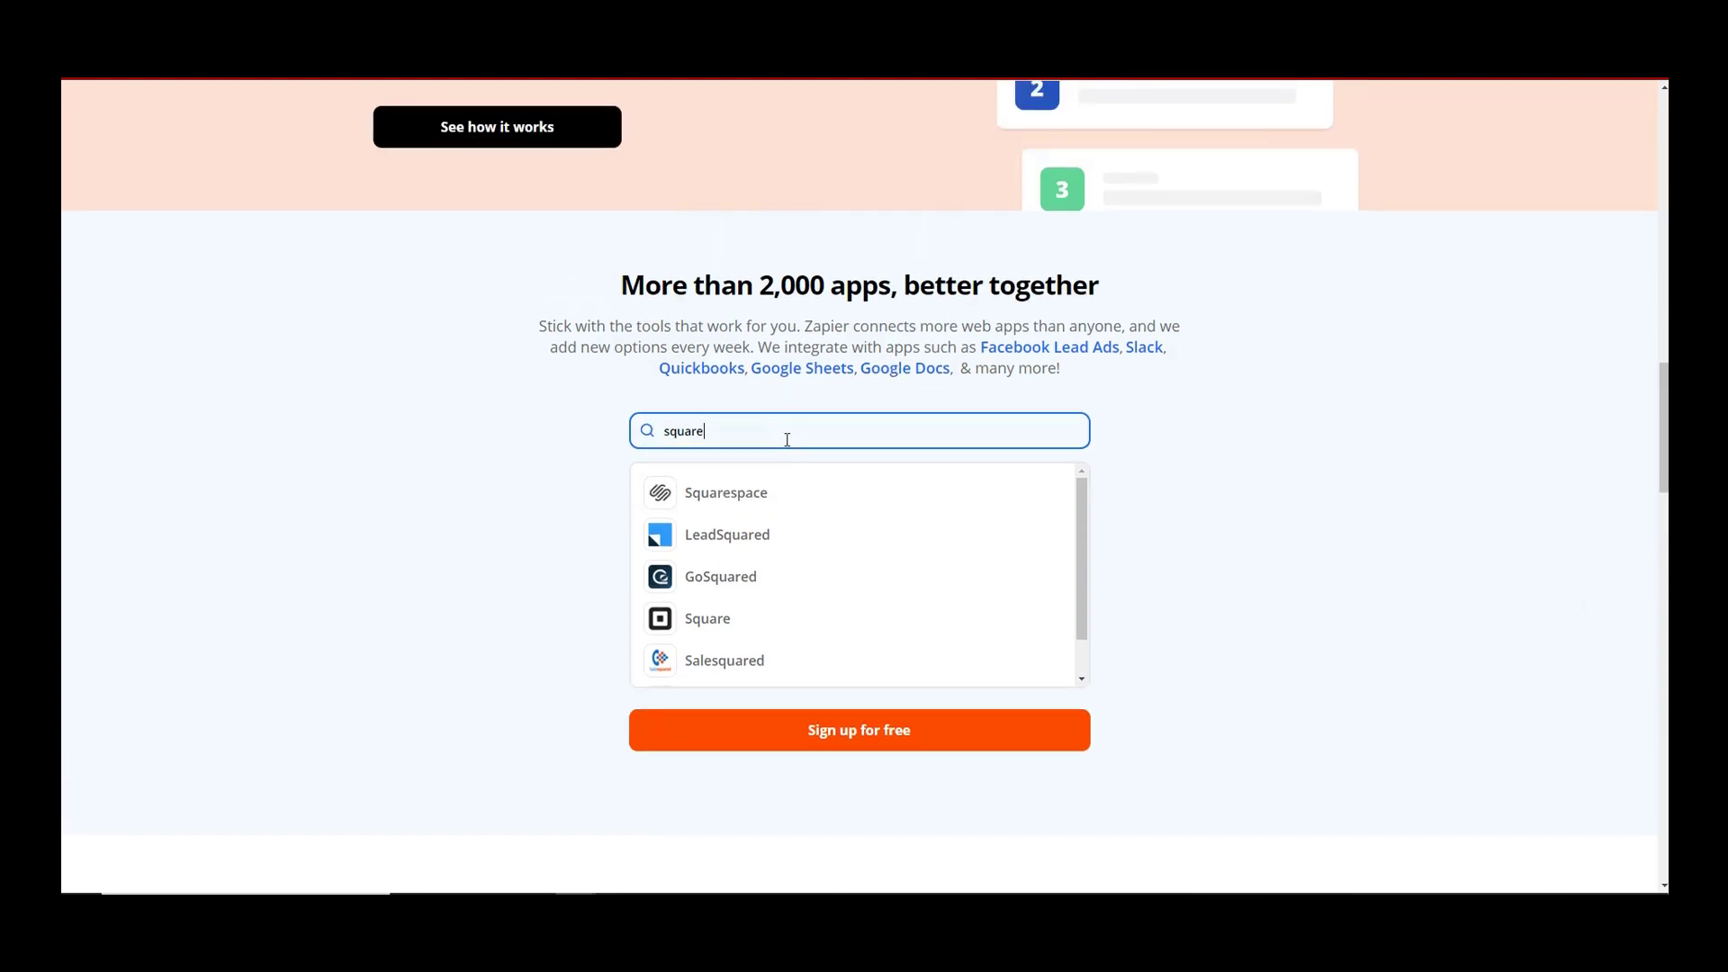
pyautogui.scroll(-1, 909, 498)
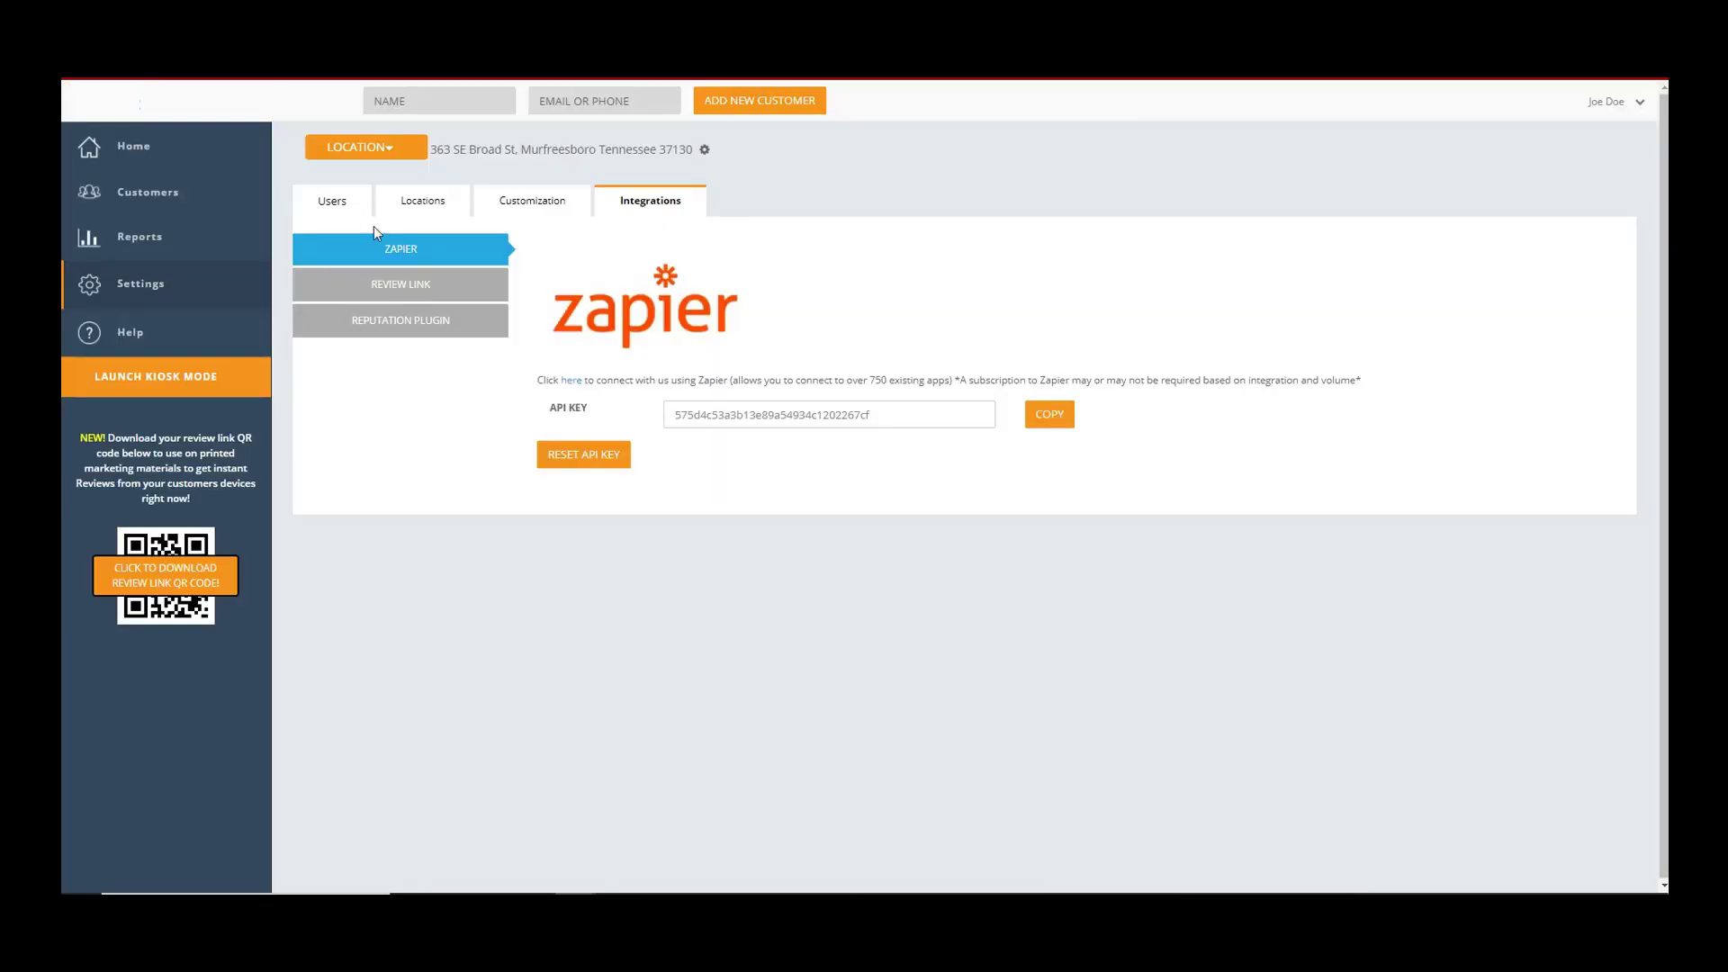
# Step: Switch to Wombot and return to its home dashboard
pyautogui.click(155, 162)
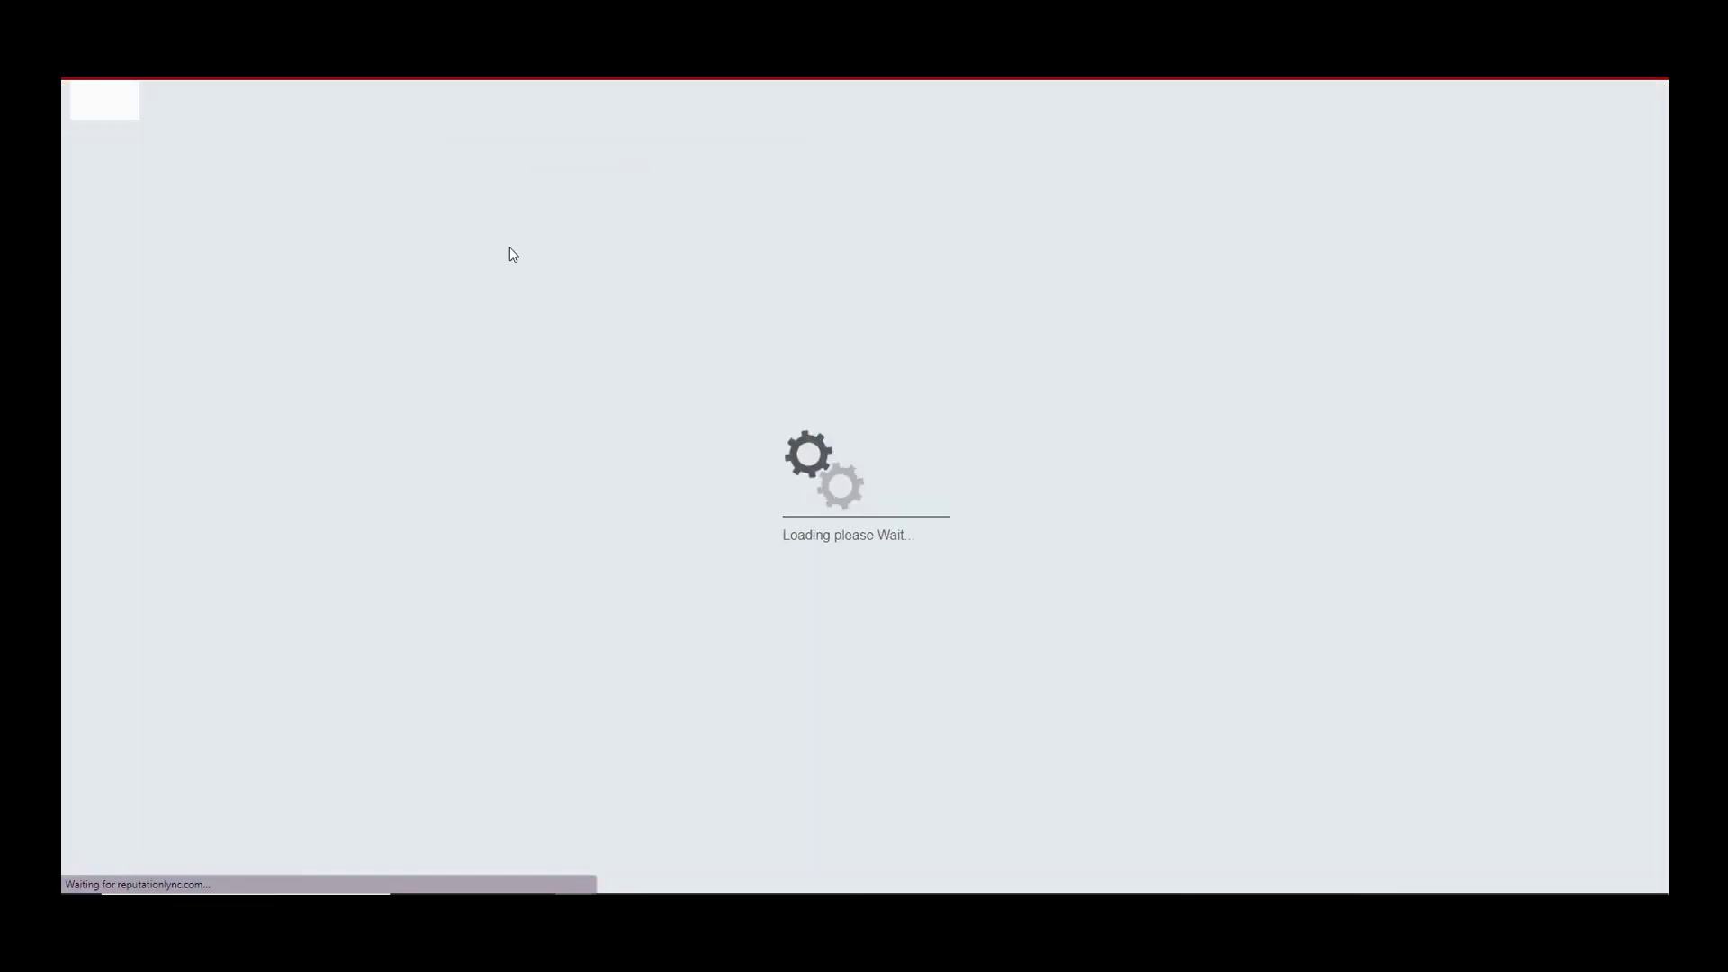
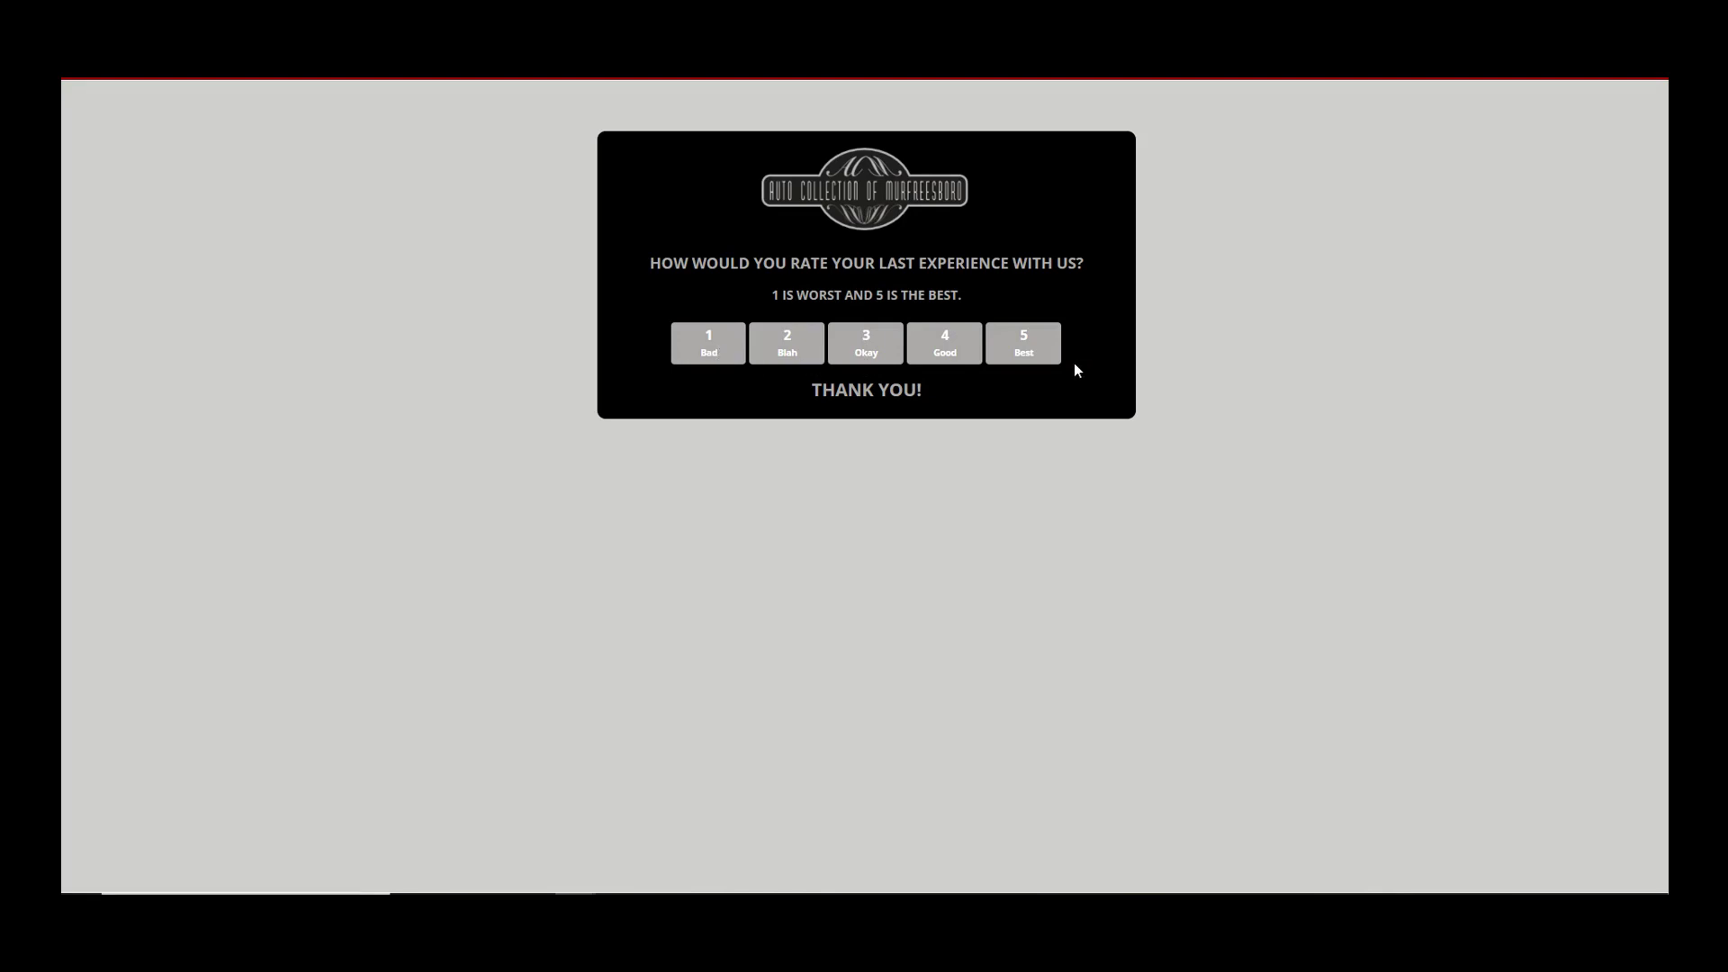
# Step: Rate the last experience 5 (Best) on the customer rating form and choose five stars in the Google review
pyautogui.click(1023, 349)
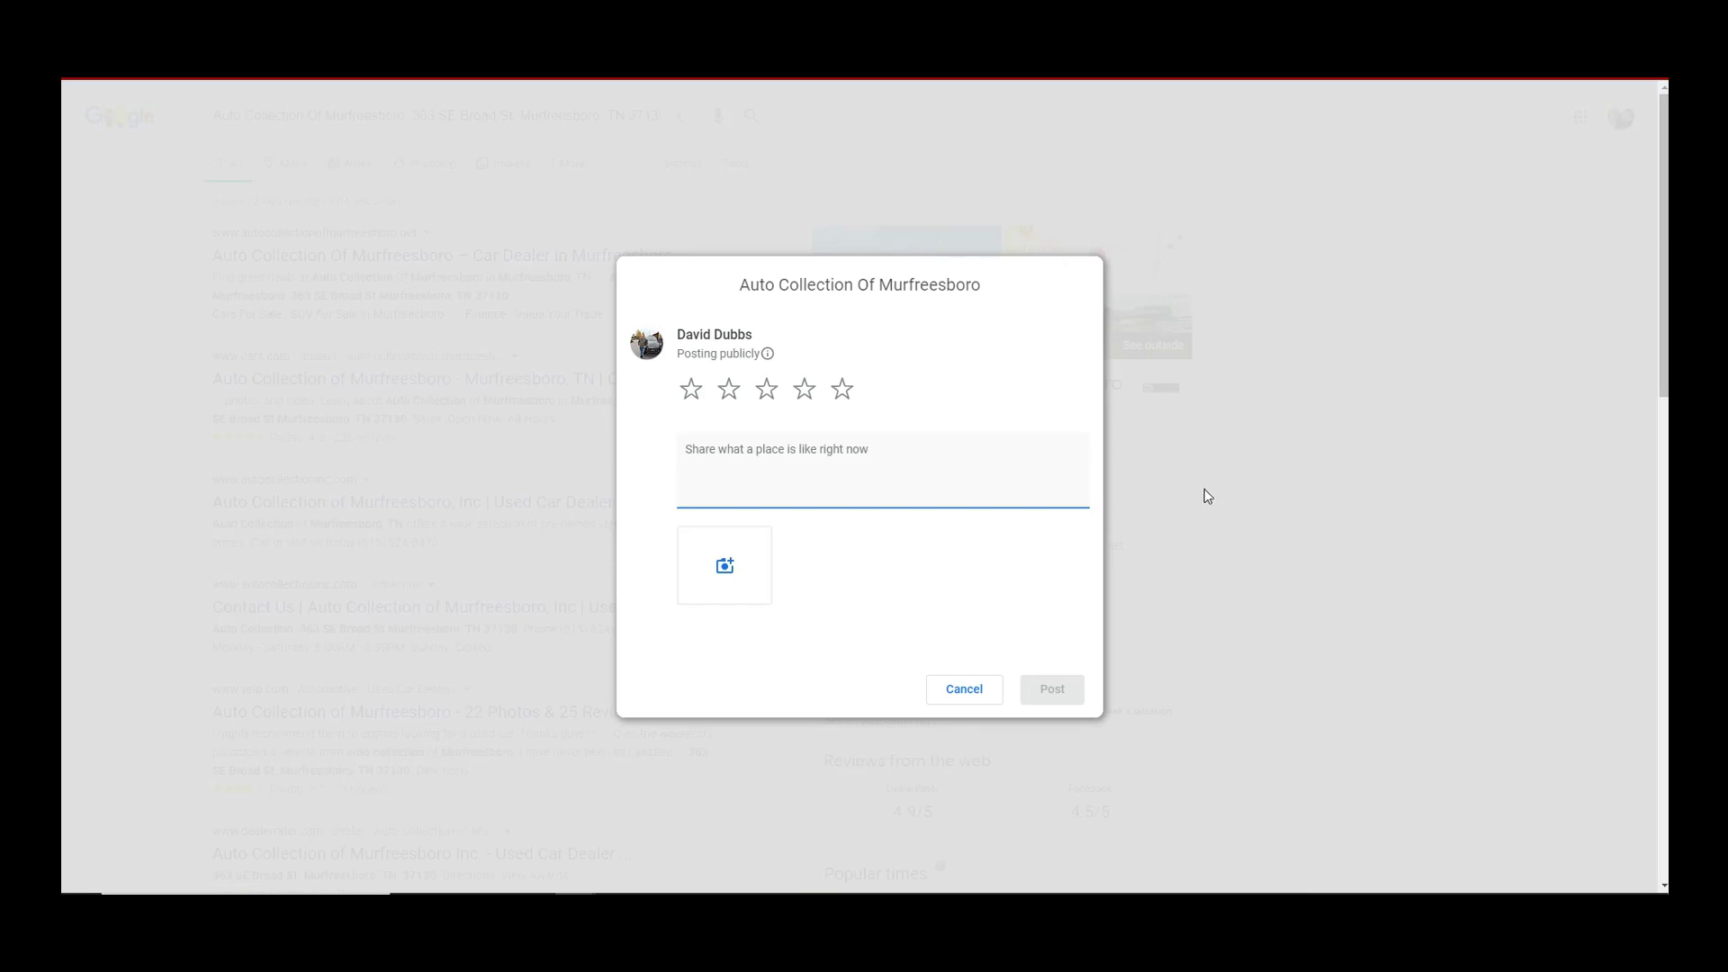
pyautogui.click(843, 389)
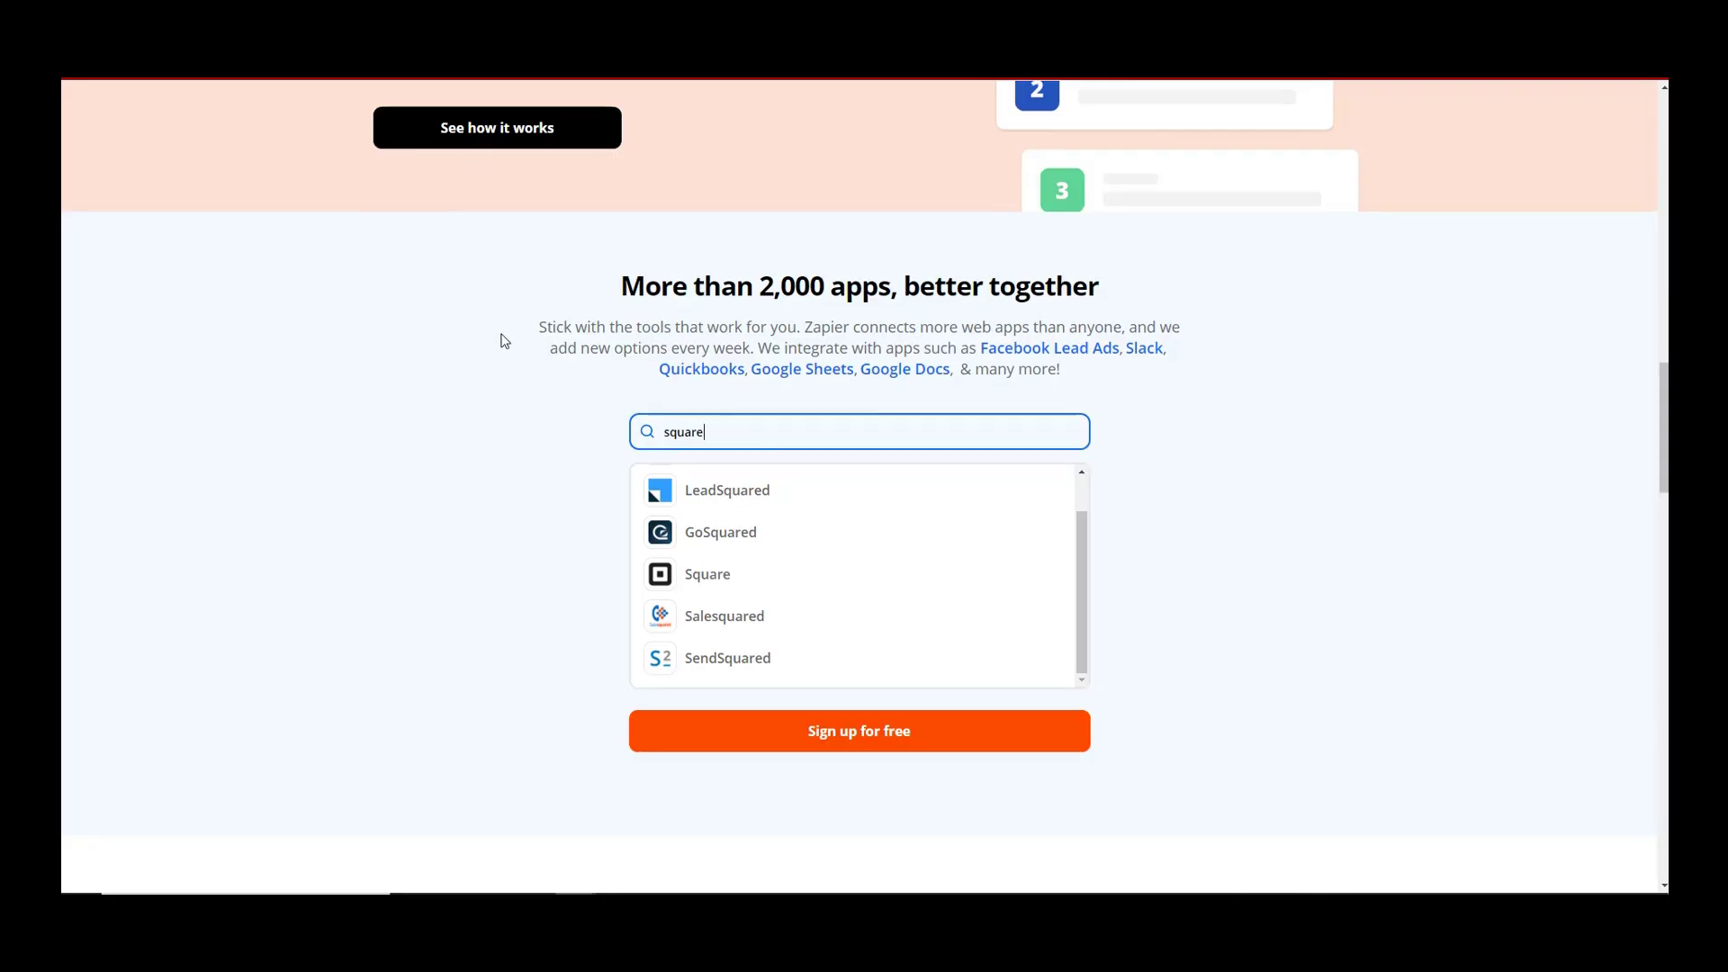
# Step: Open Wombot's general customization settings and examine the section on auto delay asking for the review
pyautogui.scroll(5, 504, 341)
pyautogui.scroll(10, 527, 353)
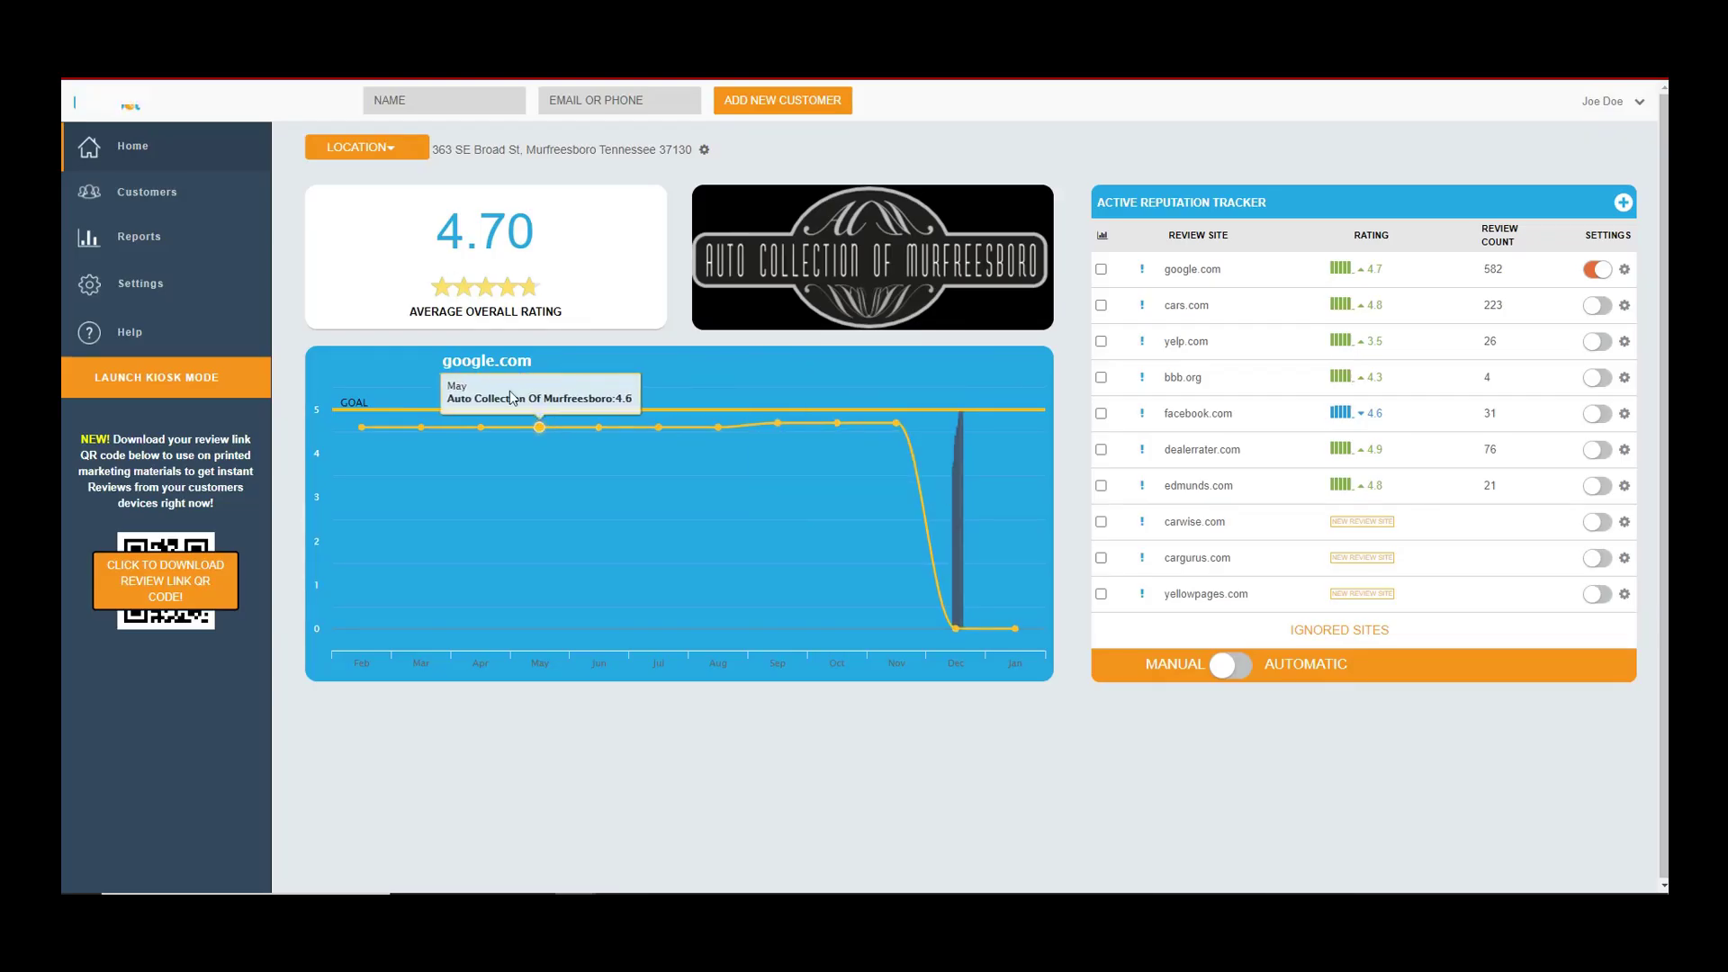
pyautogui.click(171, 286)
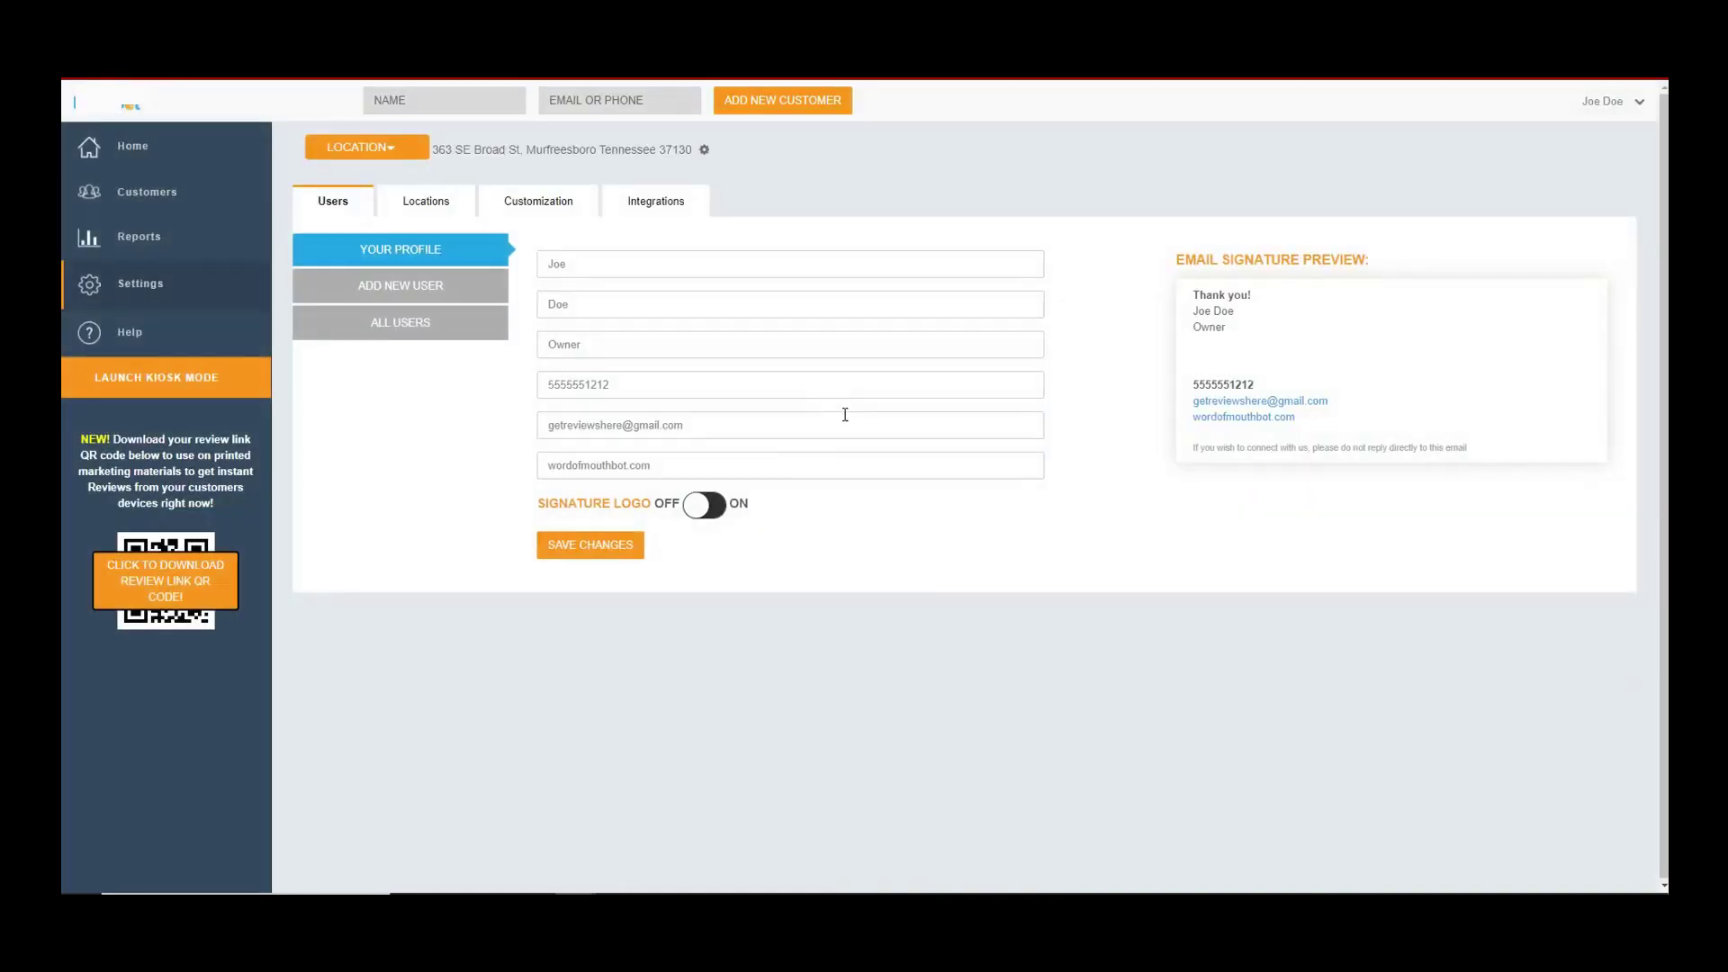
pyautogui.click(546, 210)
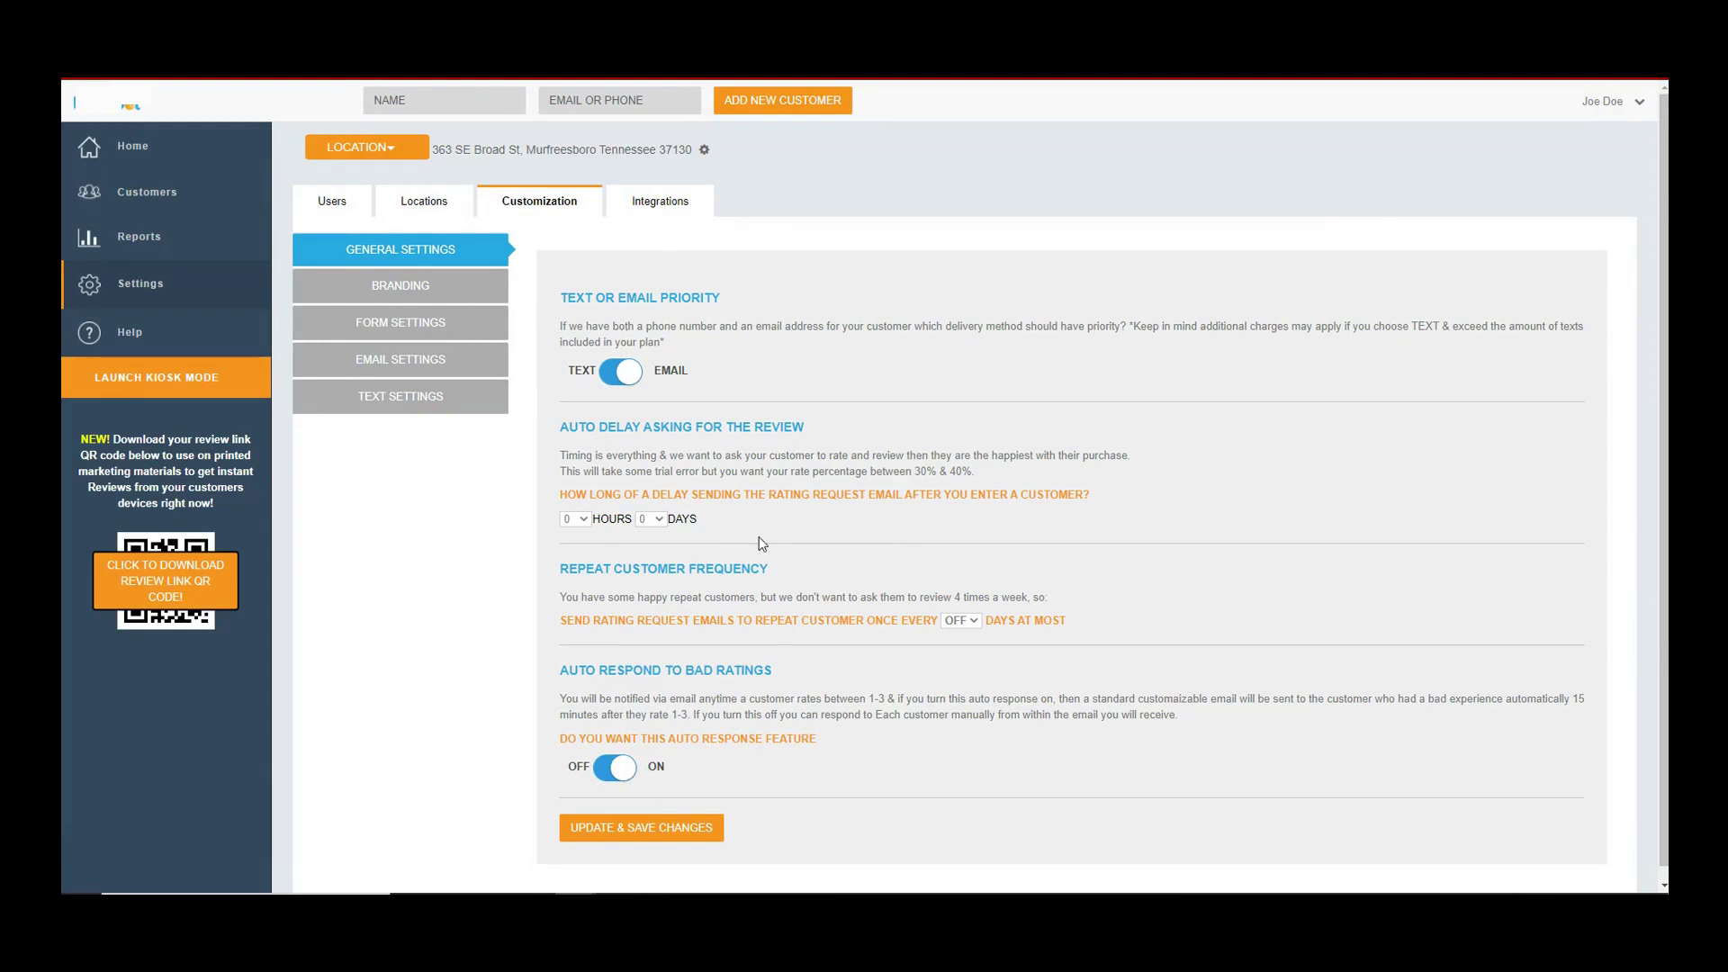
pyautogui.scroll(-1, 759, 536)
pyautogui.moveTo(565, 428); pyautogui.dragTo(810, 430)
pyautogui.click(810, 430)
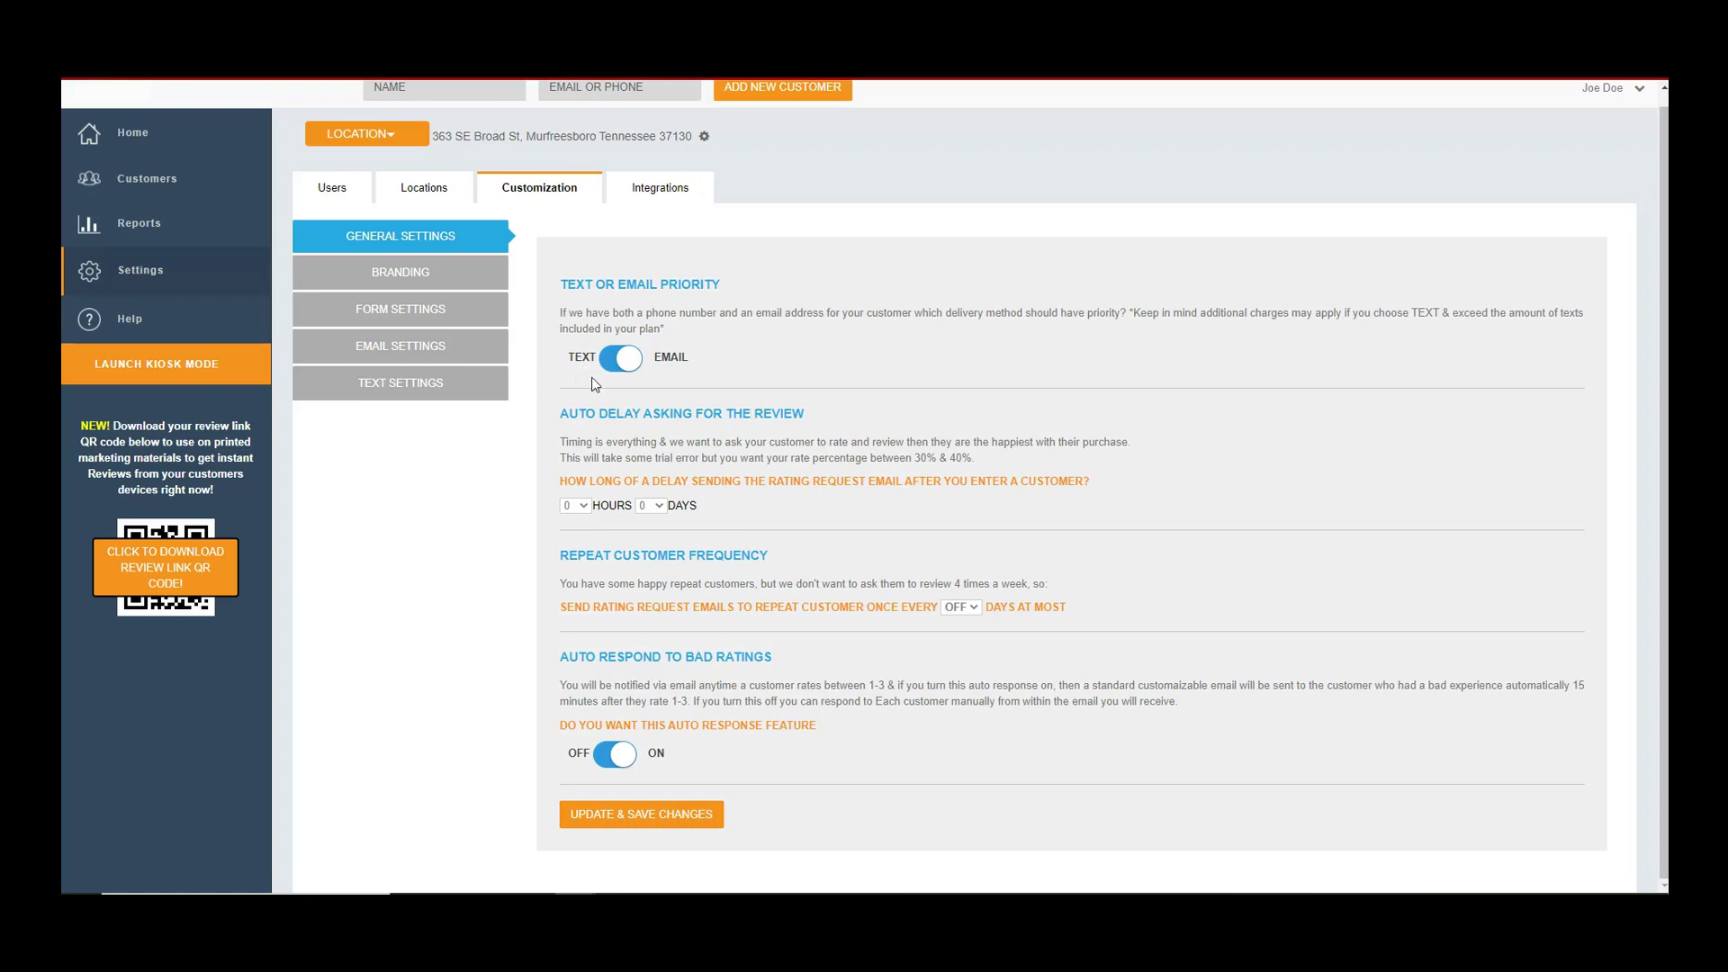
# Step: Set the delay for sending the rating request email to 7 hours
pyautogui.click(581, 507)
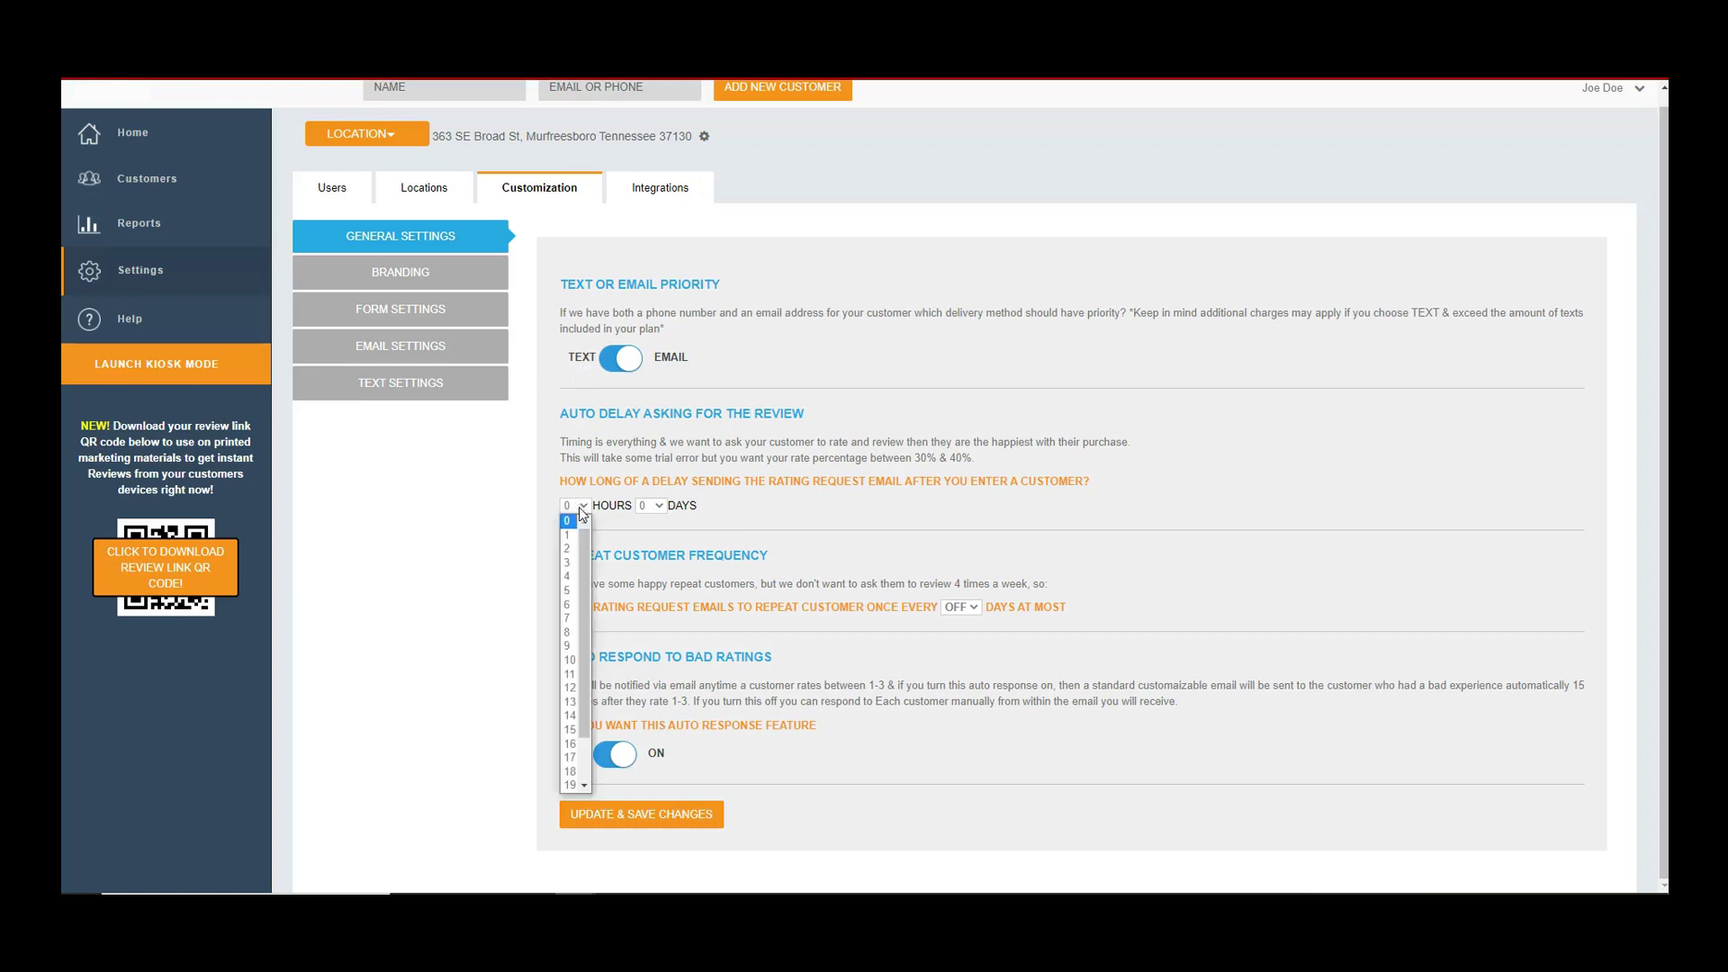
pyautogui.click(566, 619)
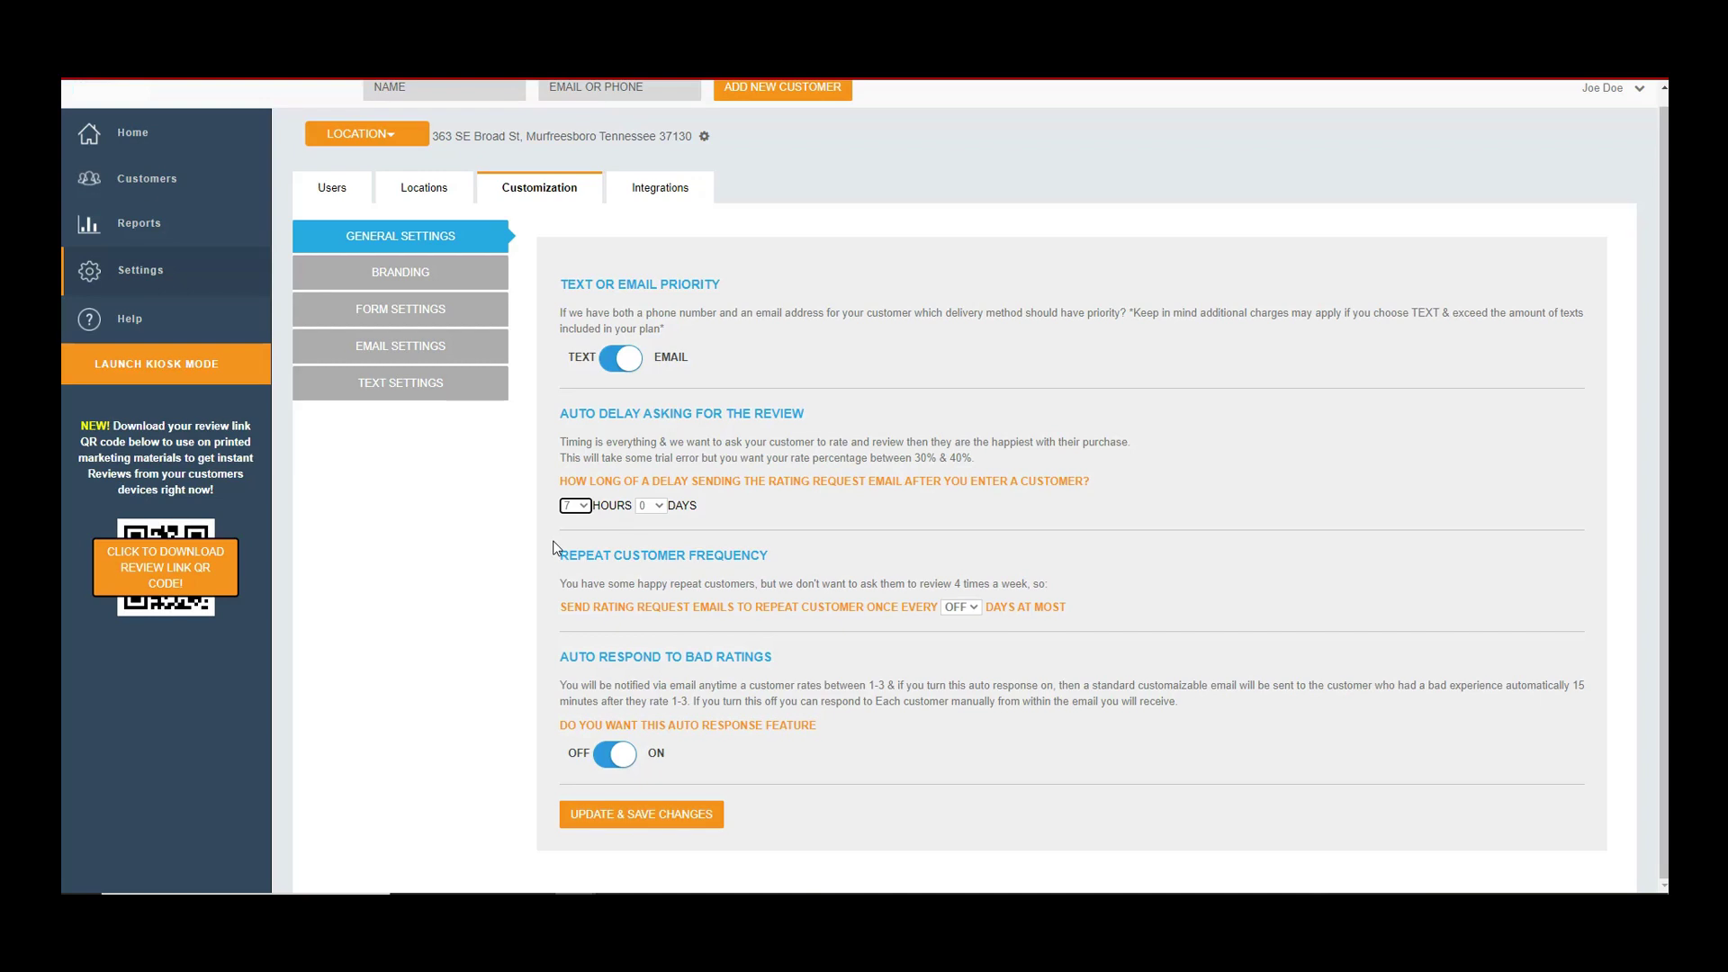
# Step: Set the rating request email delay to 4 days and 0 hours
pyautogui.click(655, 506)
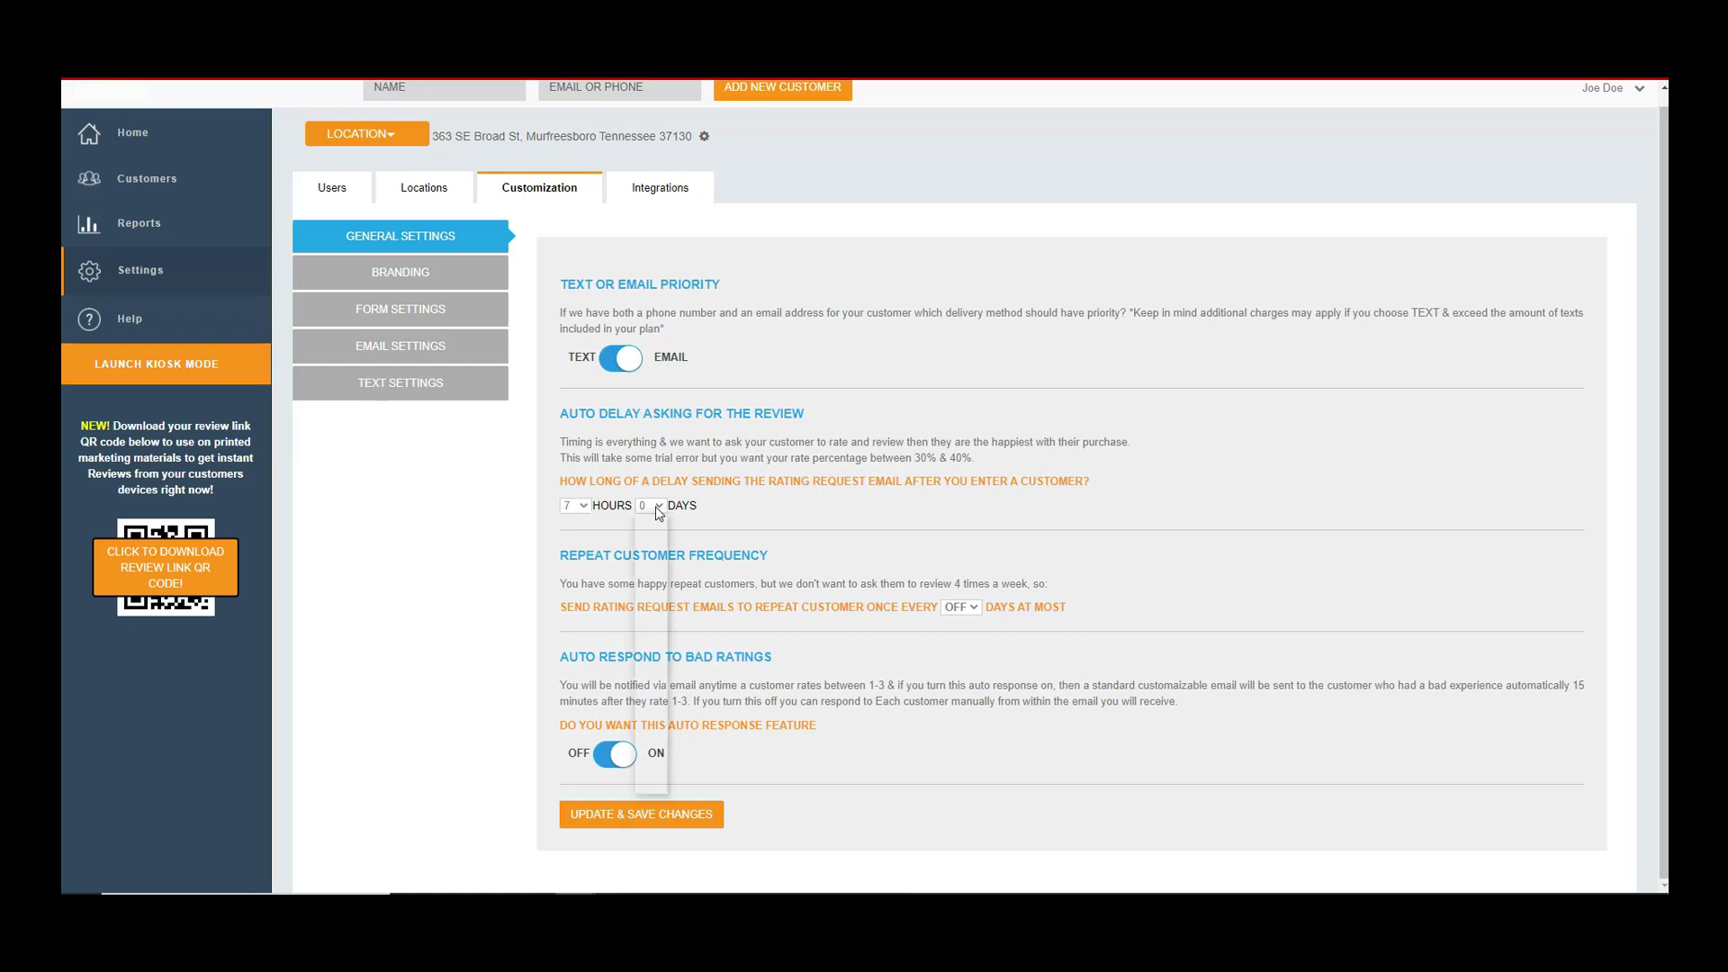
pyautogui.click(644, 580)
pyautogui.click(583, 506)
pyautogui.click(567, 520)
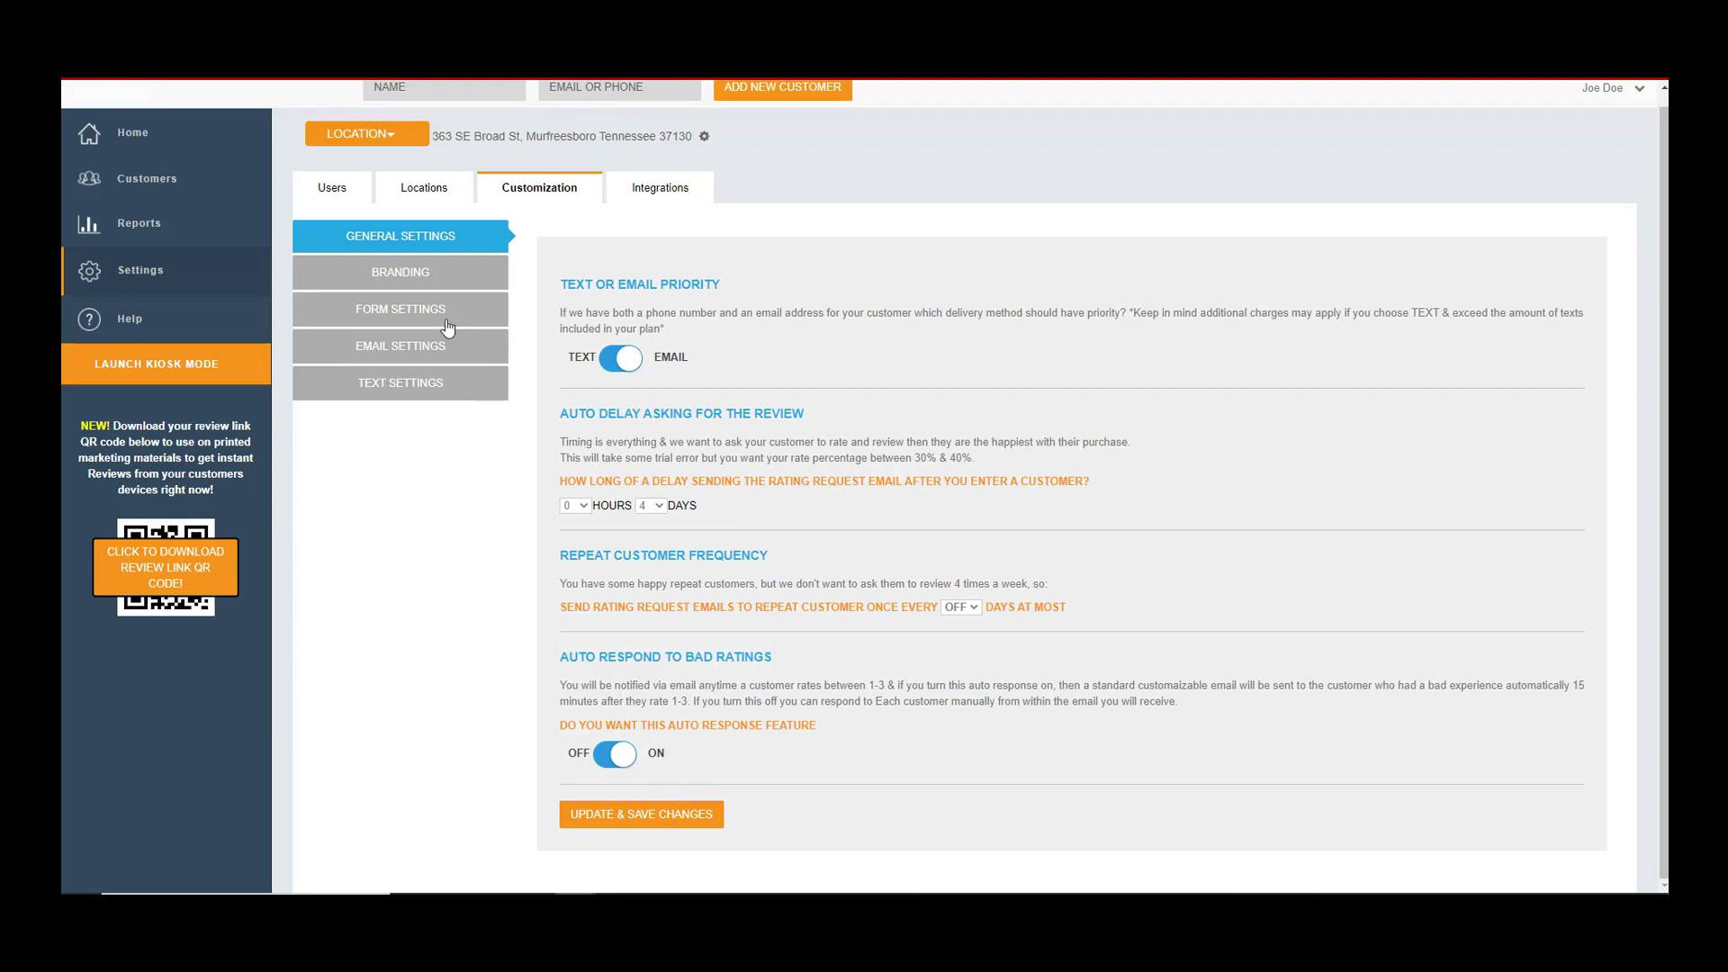
# Step: Open the branding customization settings and examine the logo, title and color options
pyautogui.click(435, 280)
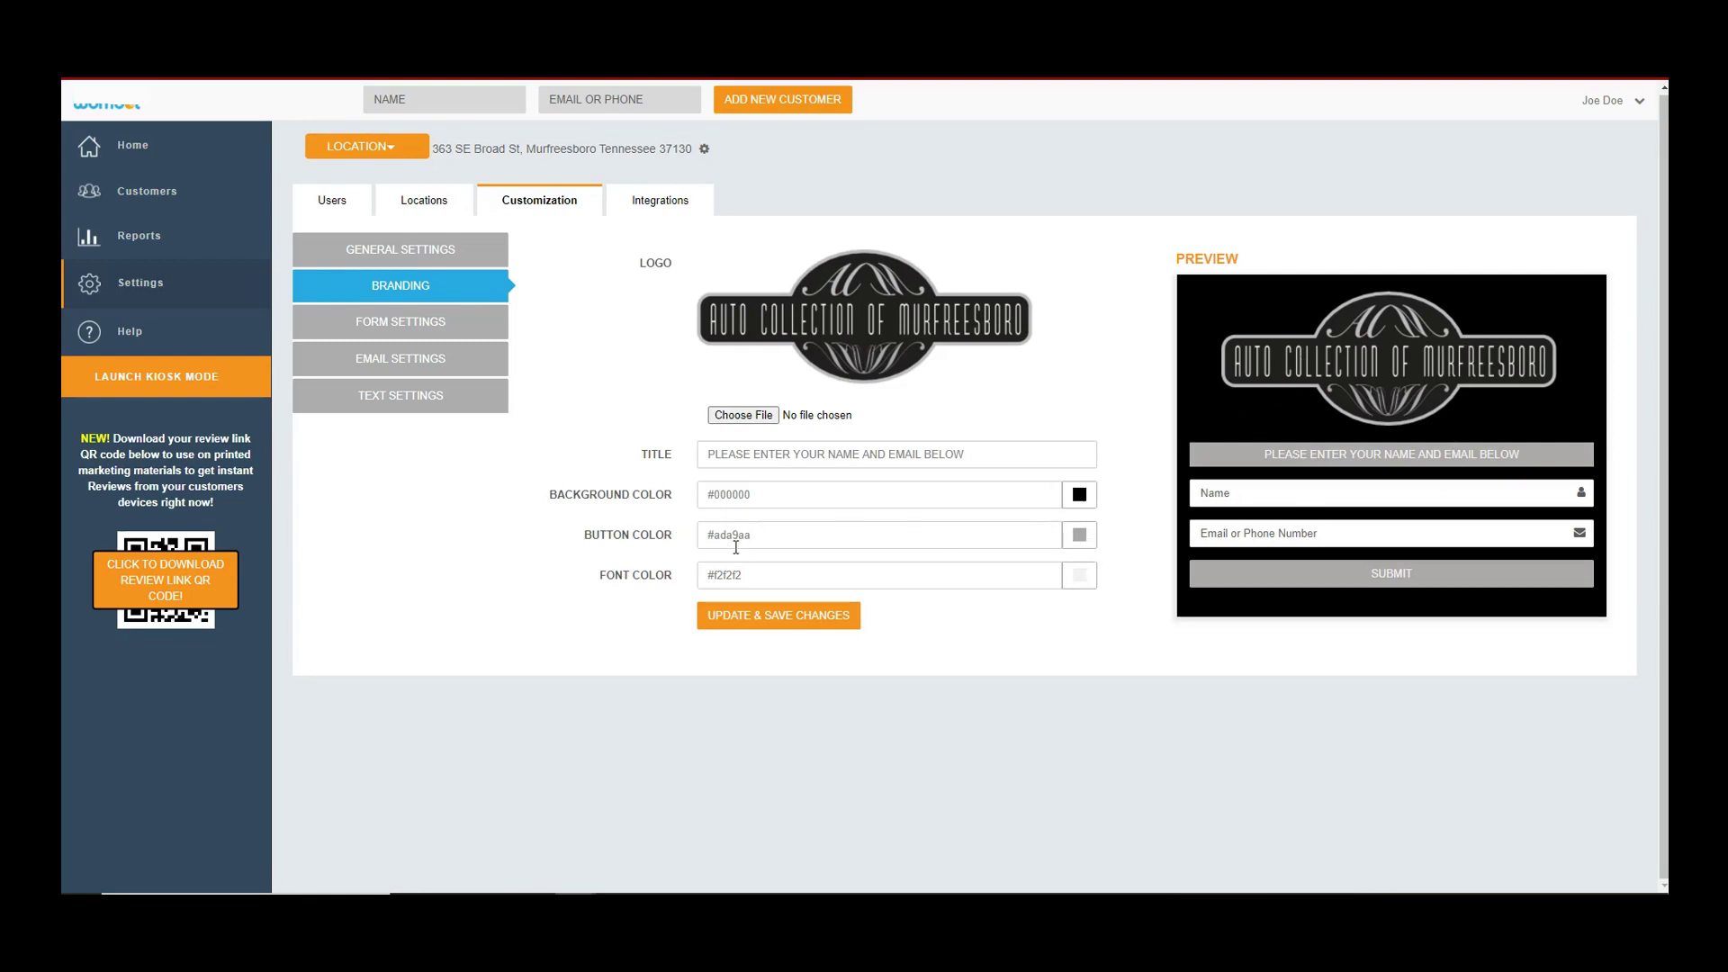
pyautogui.moveTo(736, 575); pyautogui.dragTo(719, 572)
pyautogui.click(755, 571)
# Step: Open the rating request, good review response and bad review response email settings one after another
pyautogui.click(492, 360)
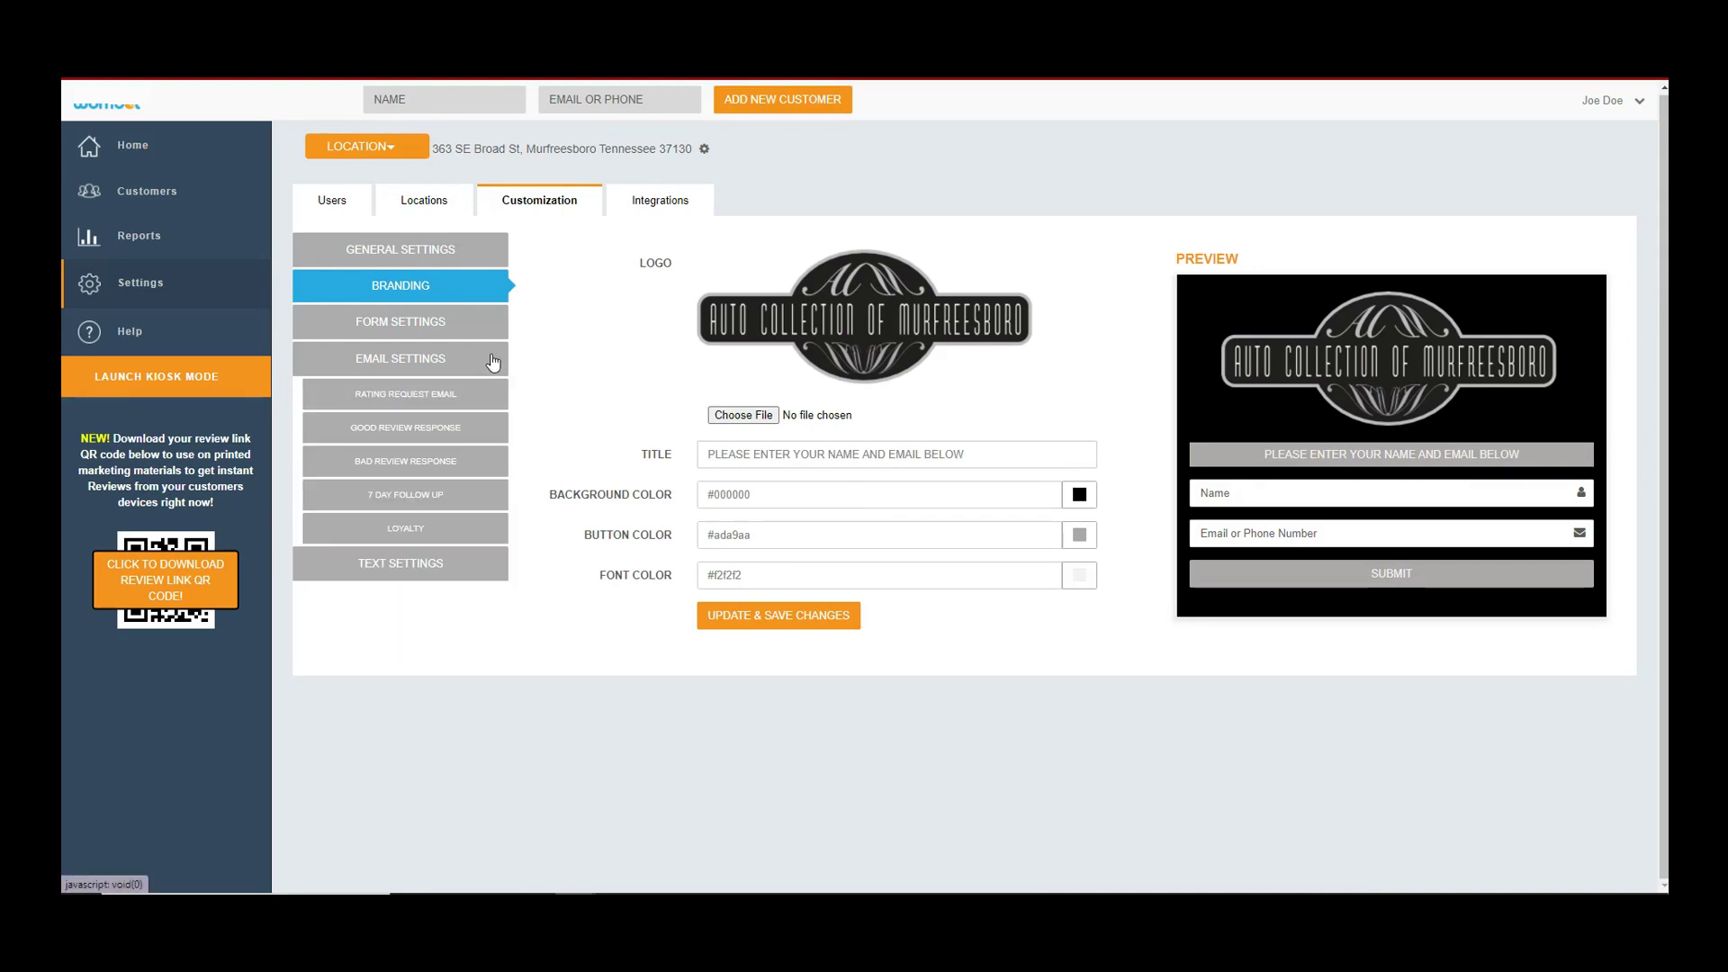
pyautogui.click(439, 400)
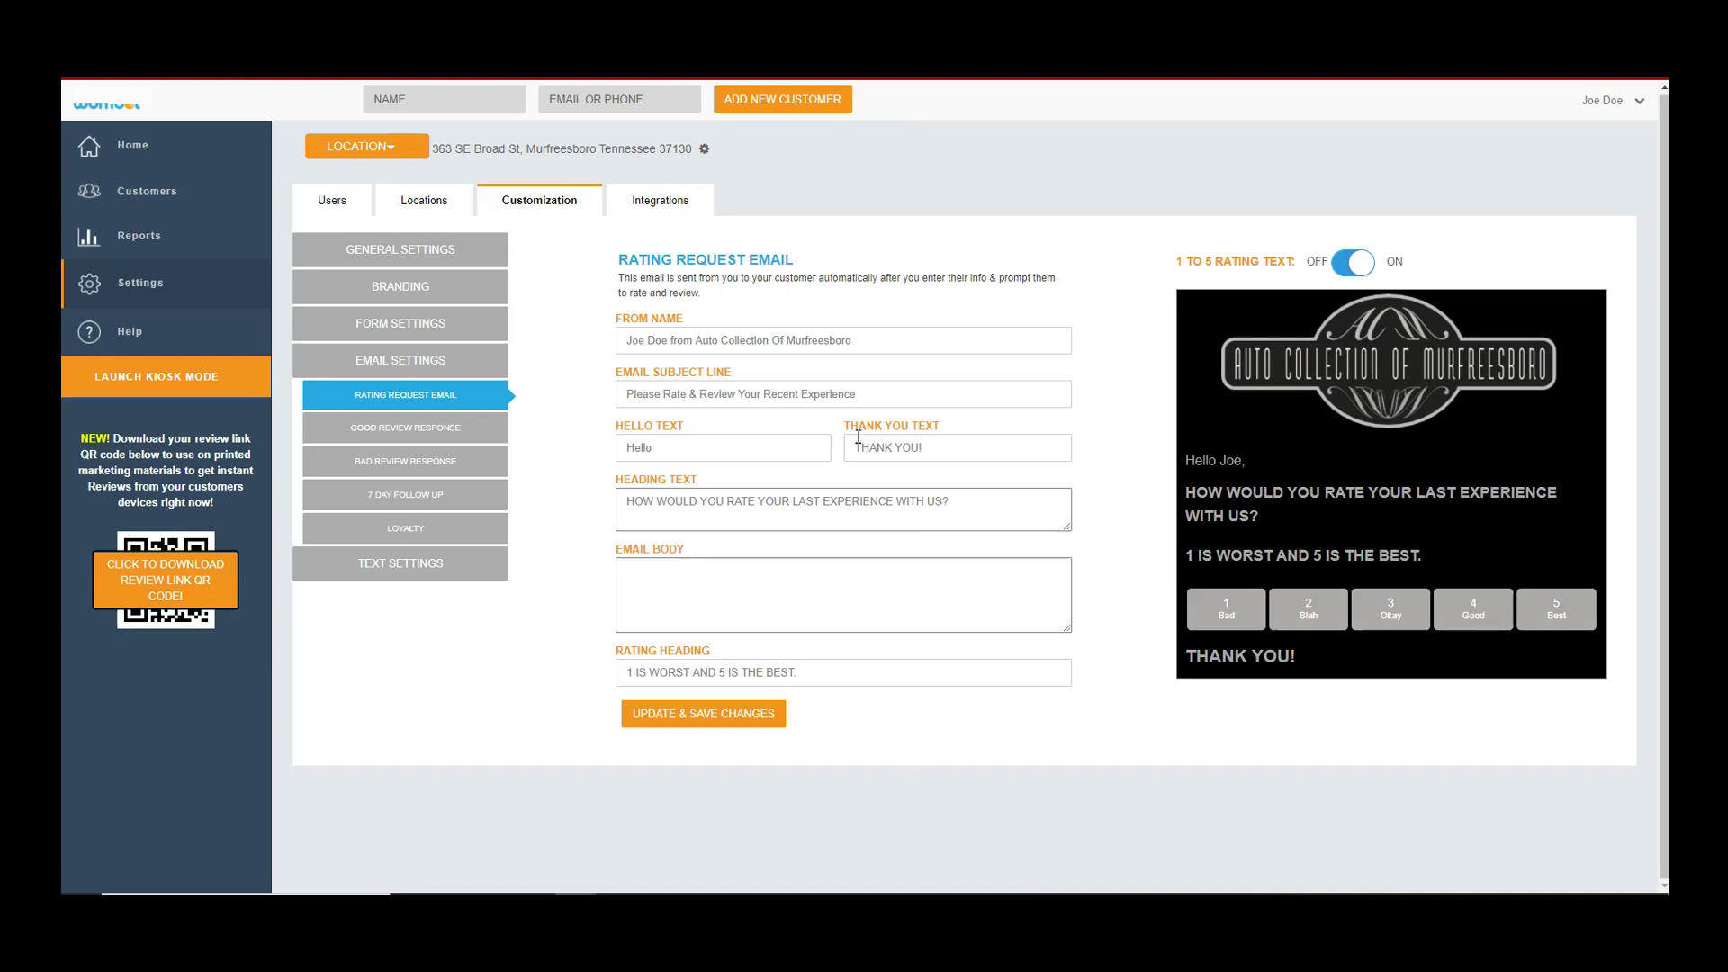
pyautogui.click(443, 430)
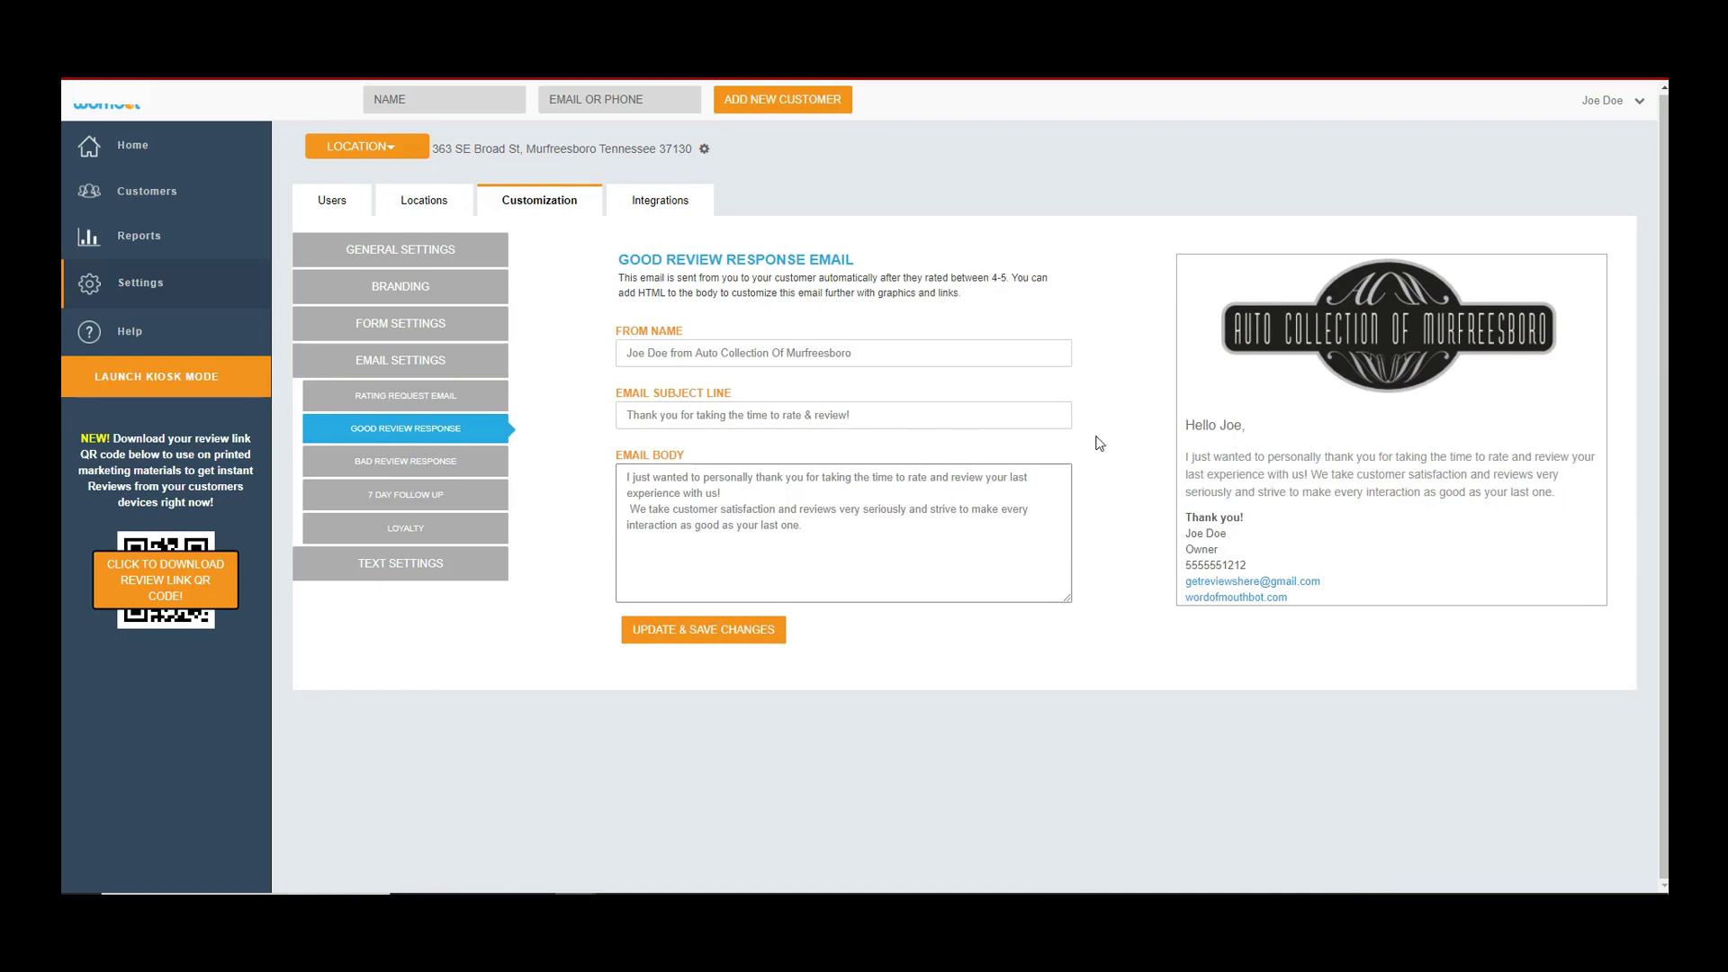
pyautogui.click(448, 465)
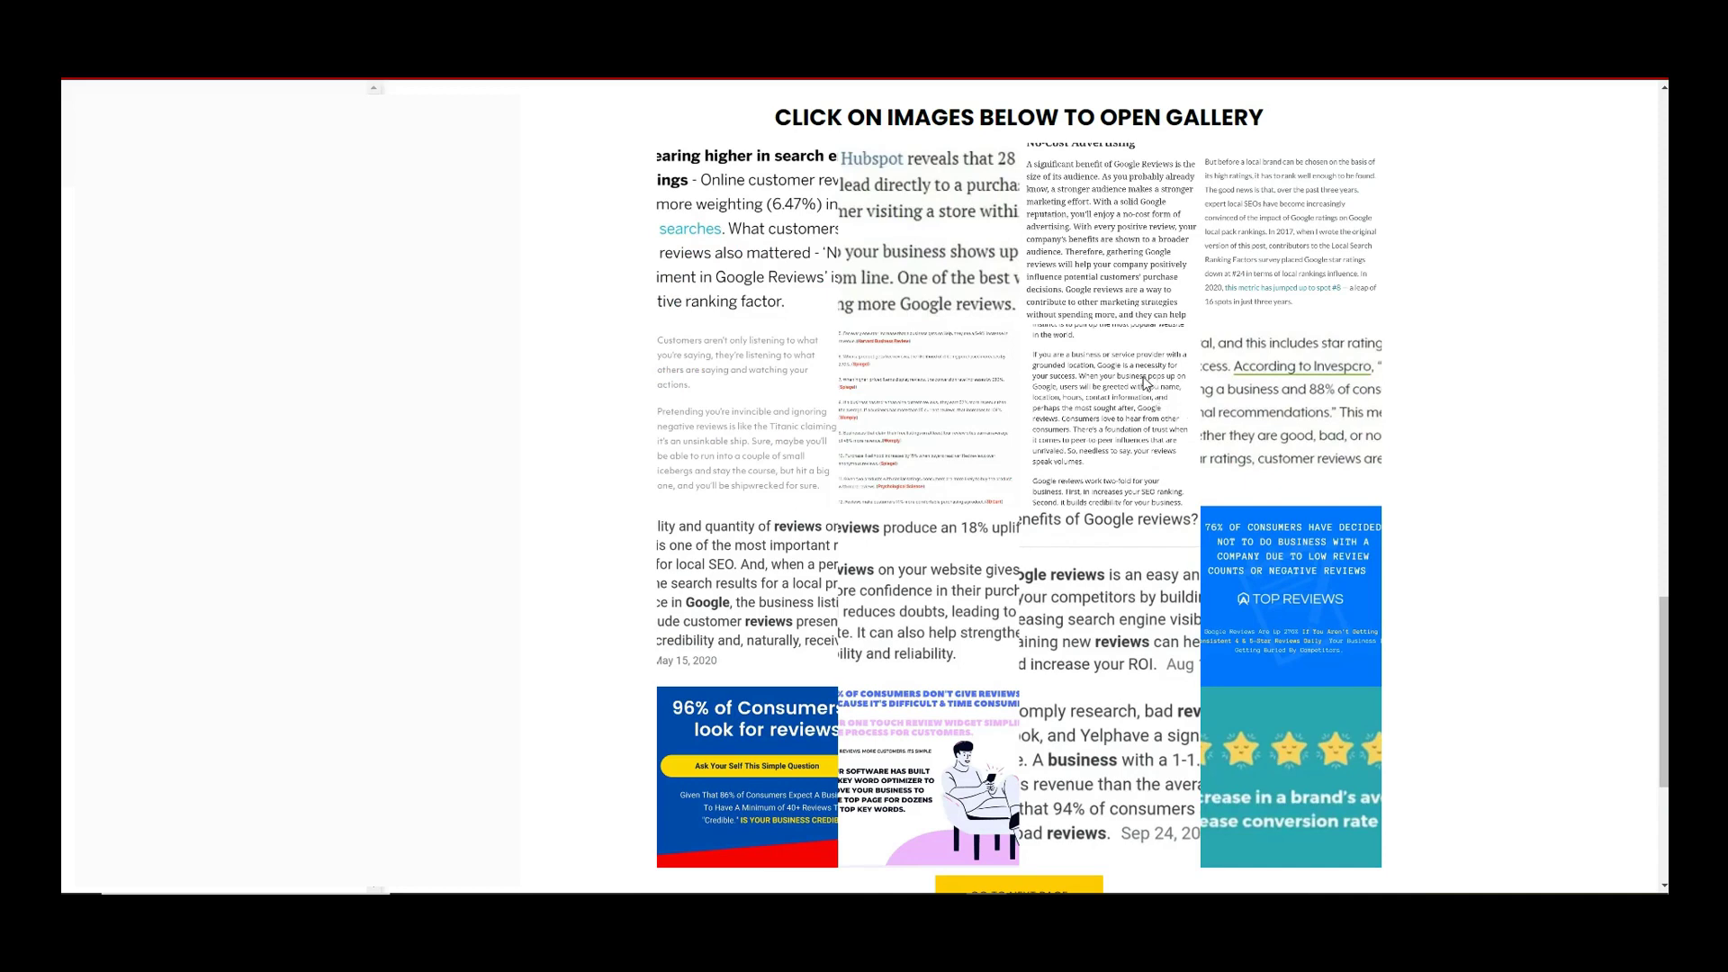
# Step: View the first two images about Google reviews and local search enlarged from the website's gallery
pyautogui.click(762, 261)
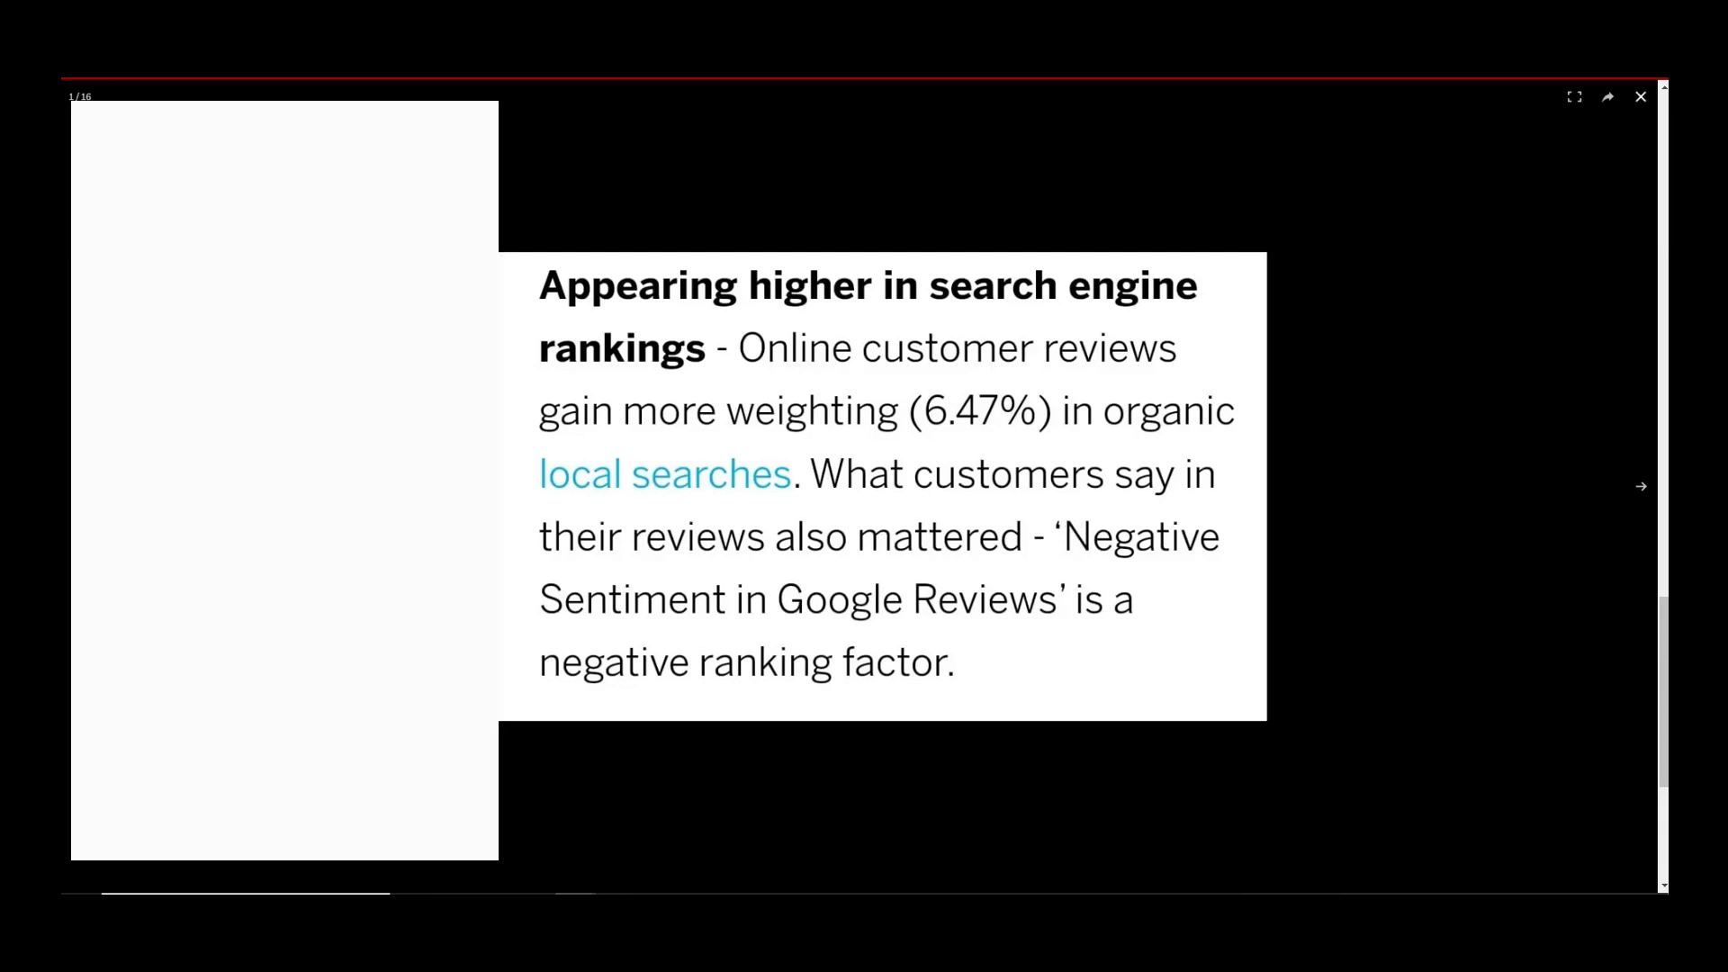
pyautogui.click(77, 63)
pyautogui.click(900, 258)
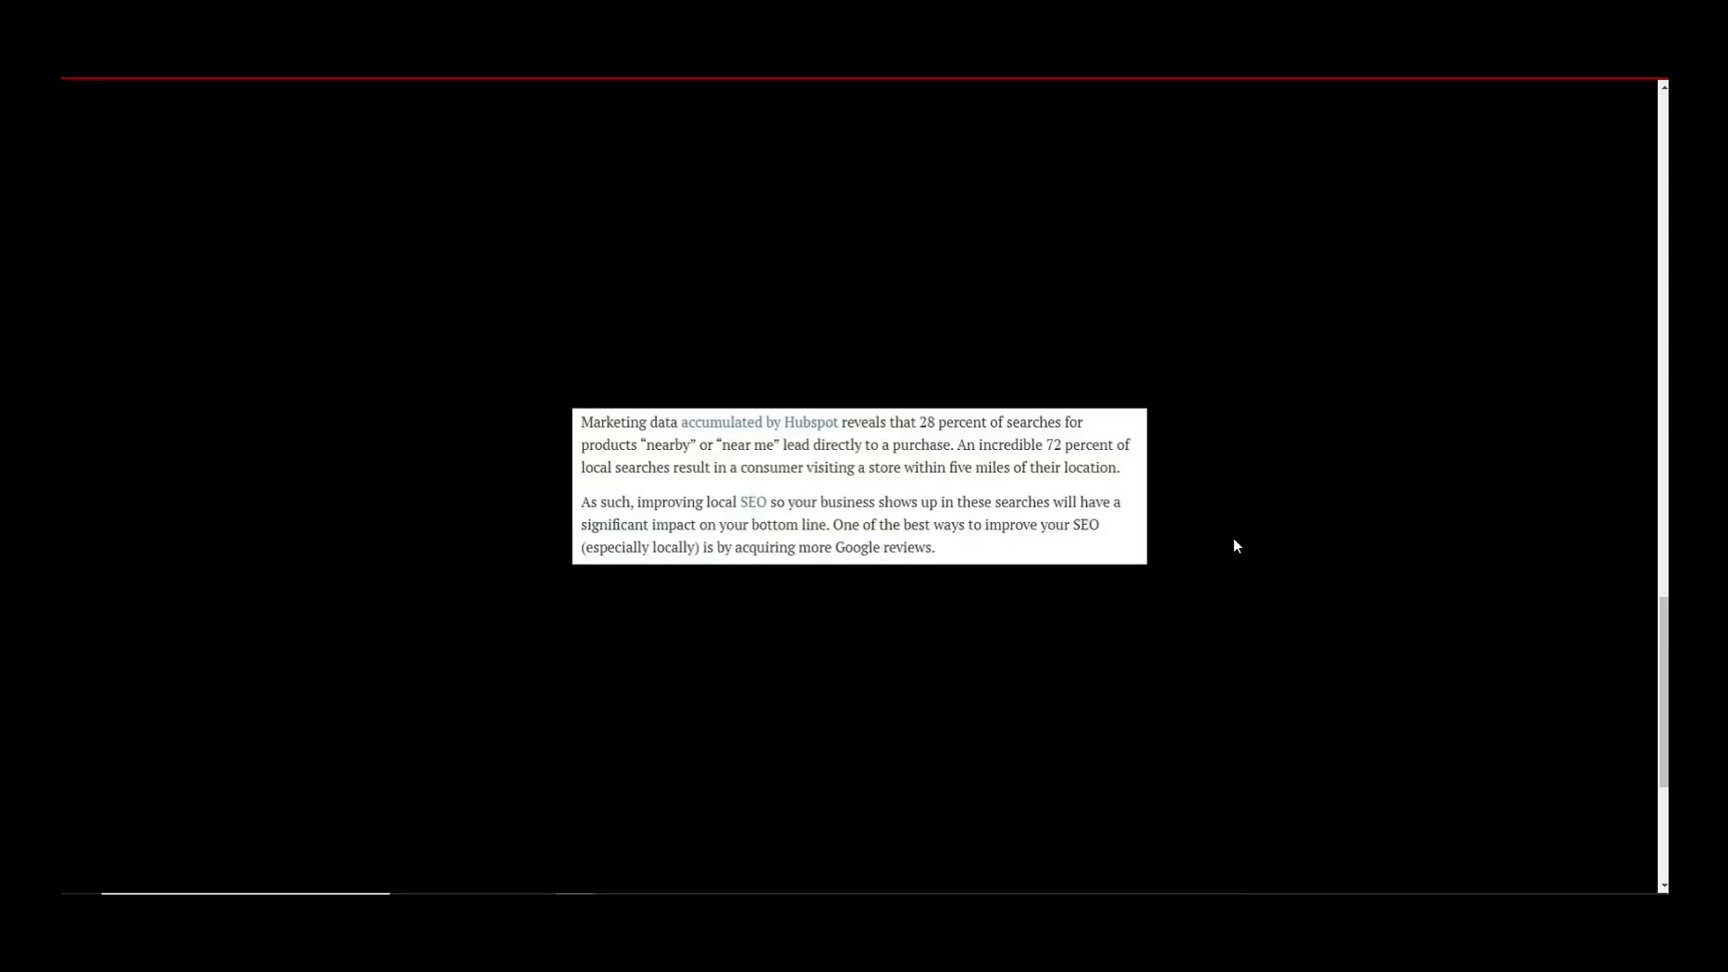